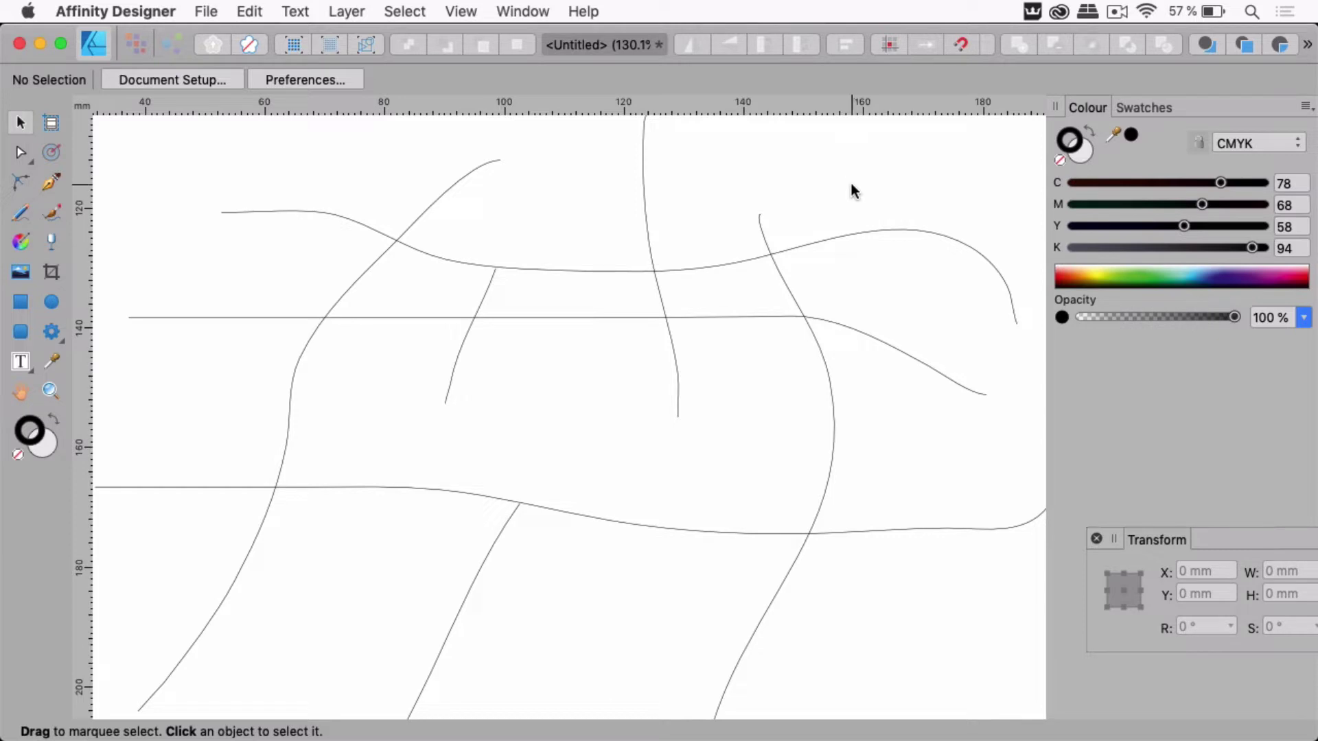
- Select all eight hand-drawn curves and set their stroke to pure yellow (C 0, Y 100)
click(767, 232)
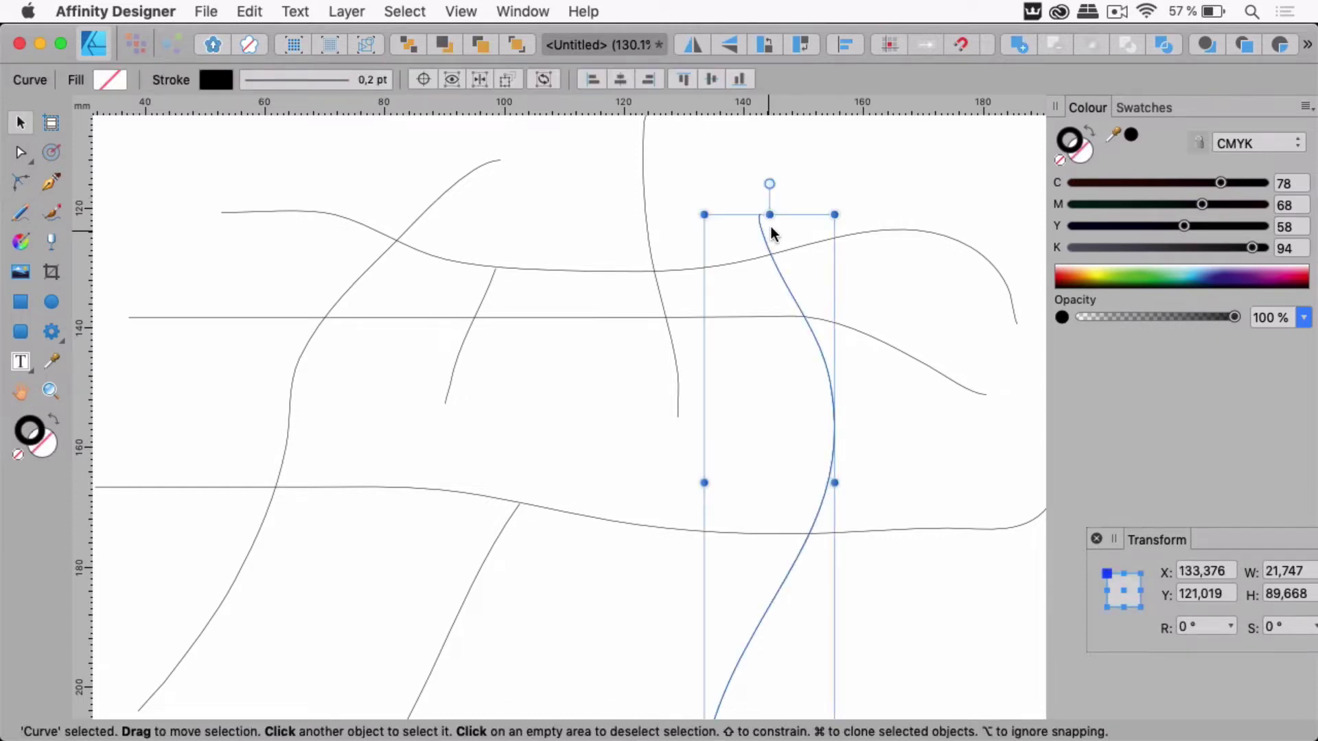
click(954, 173)
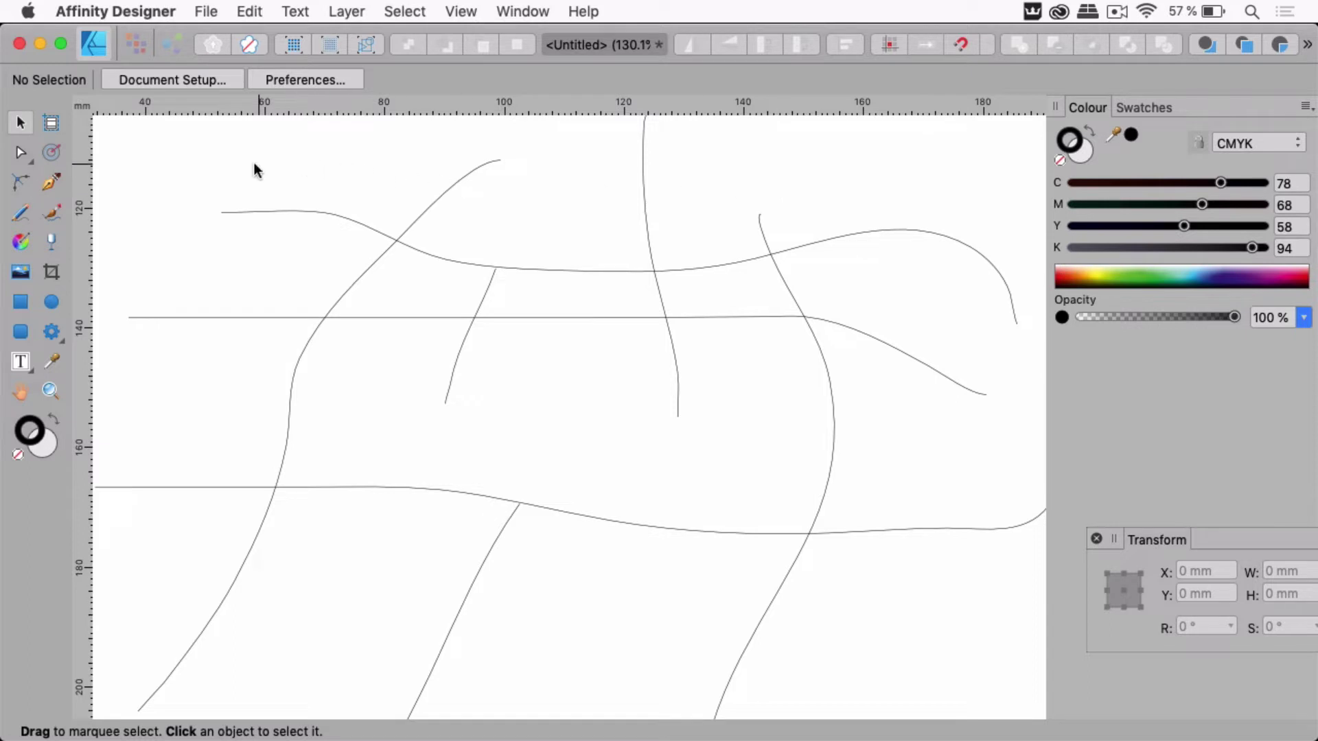
drag(245, 159, 867, 619)
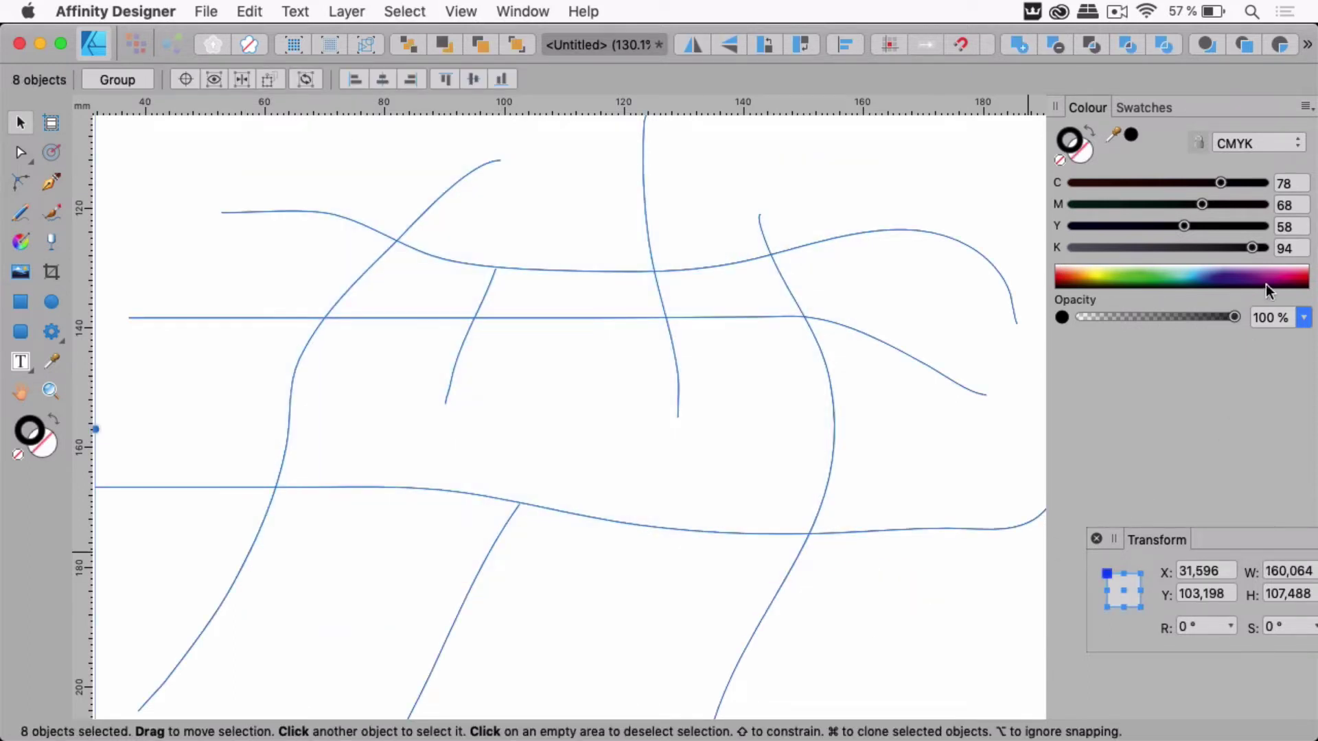
click(1096, 277)
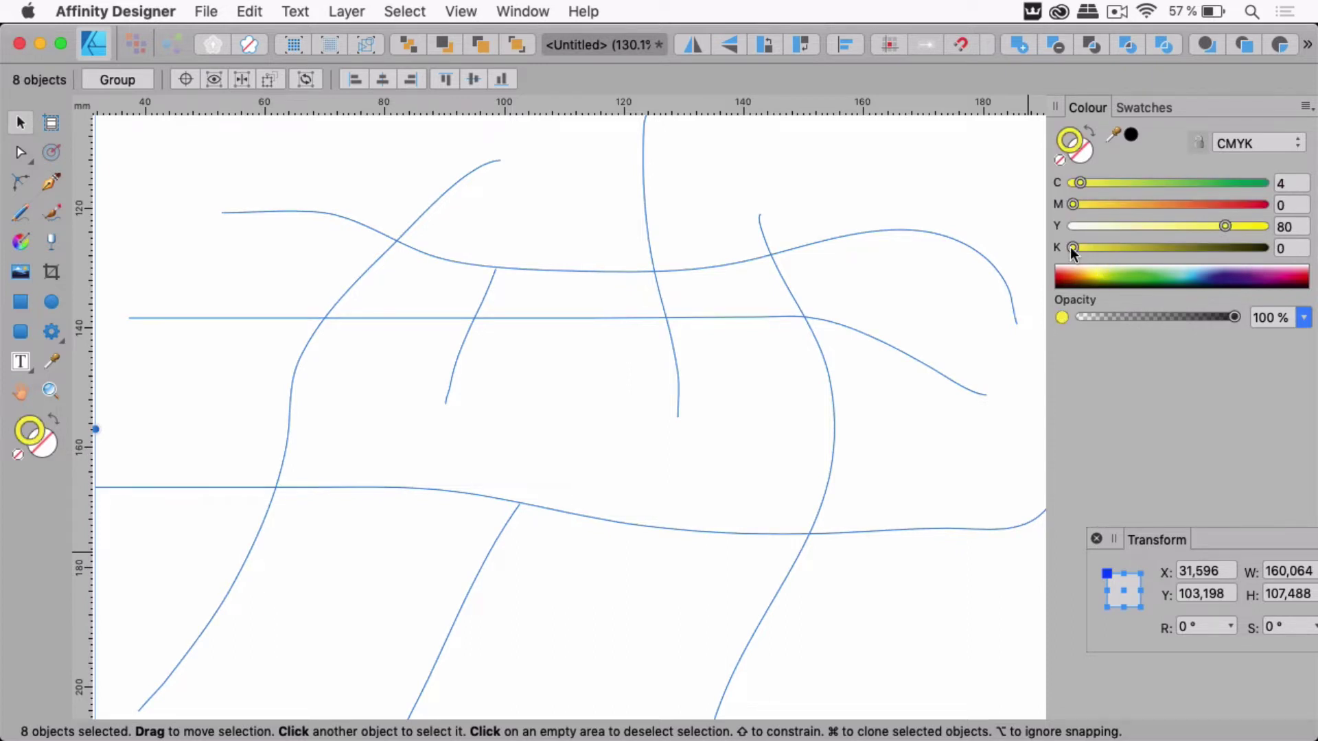
drag(1082, 180, 1072, 183)
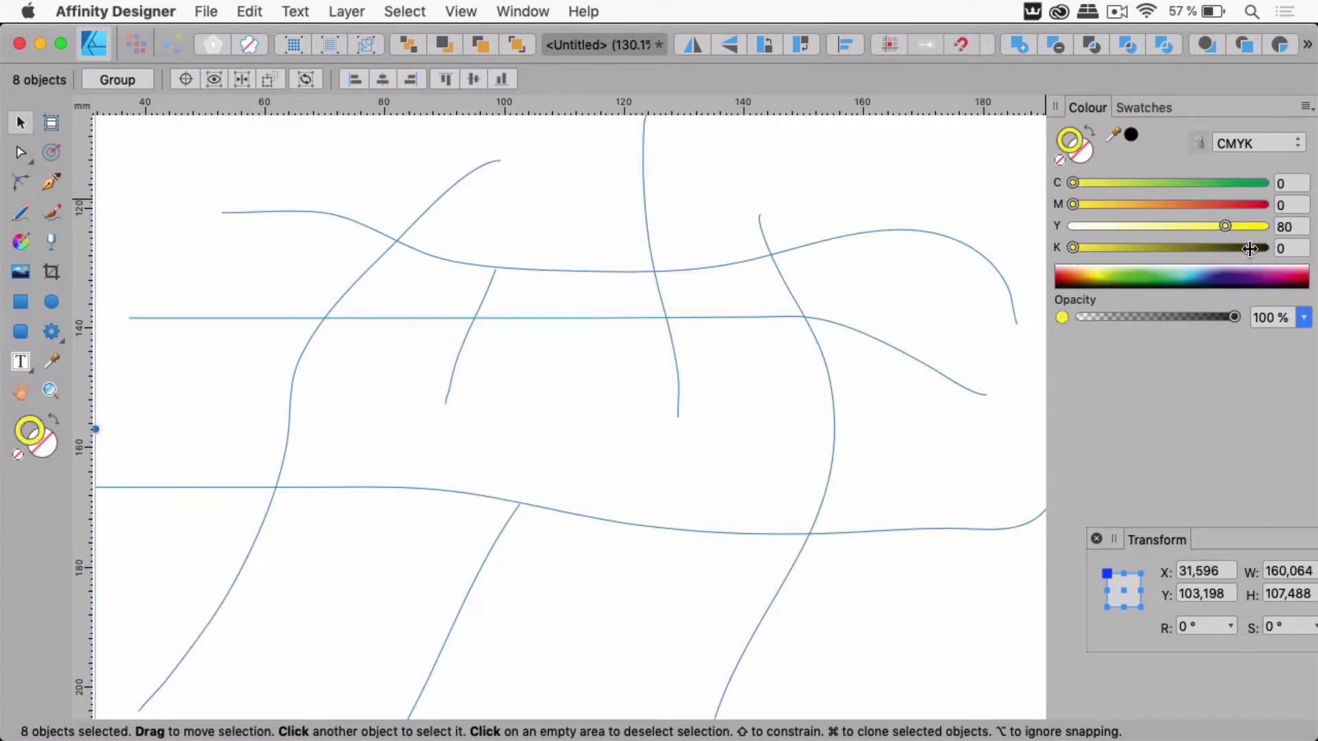
drag(1228, 227, 1261, 226)
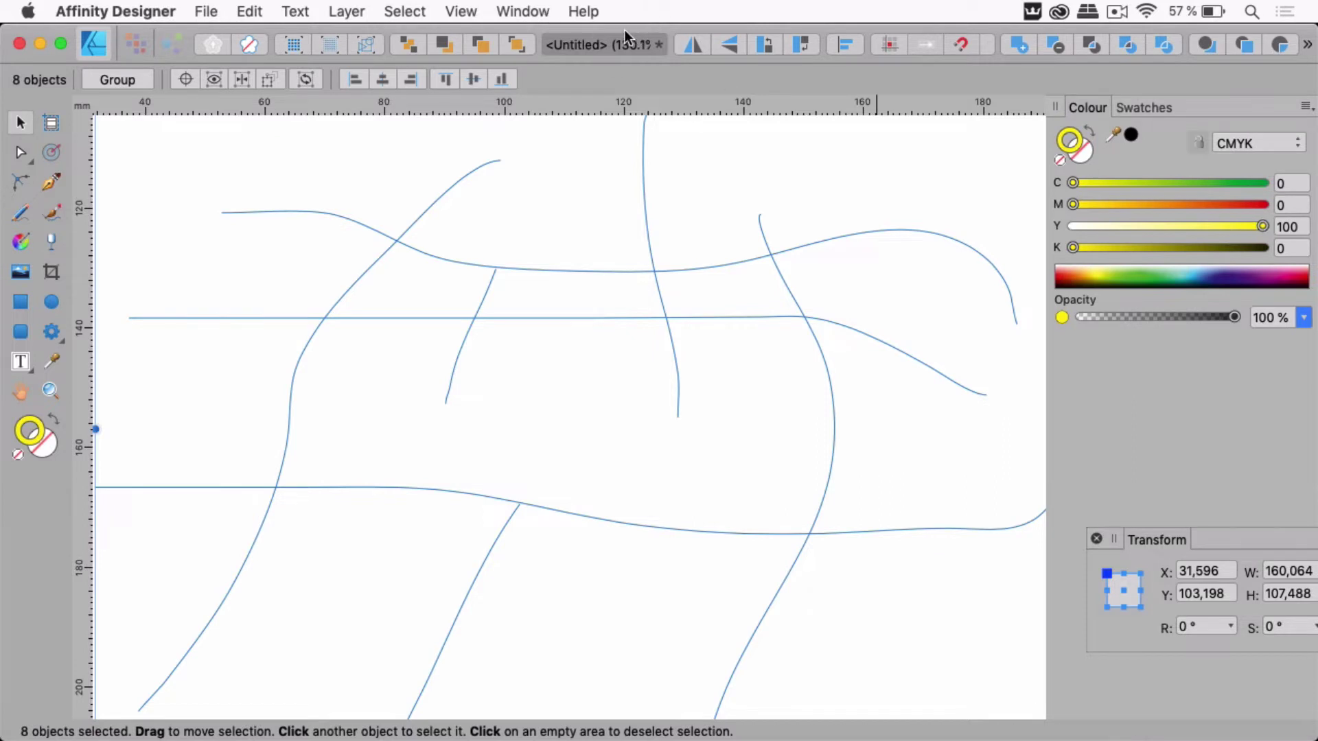
- Set the stroke width of all eight curves to 9 pt in the Stroke panel
click(520, 11)
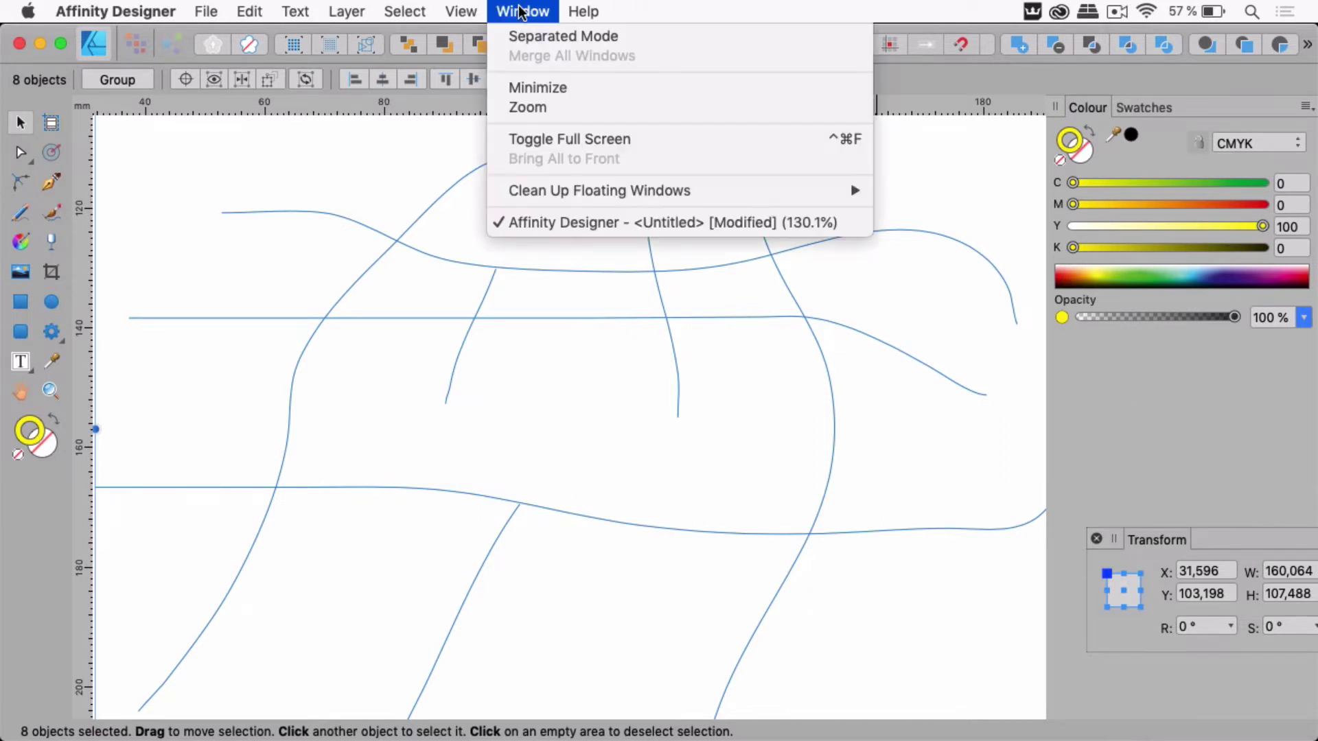
mouse_move(484, 8)
mouse_move(520, 384)
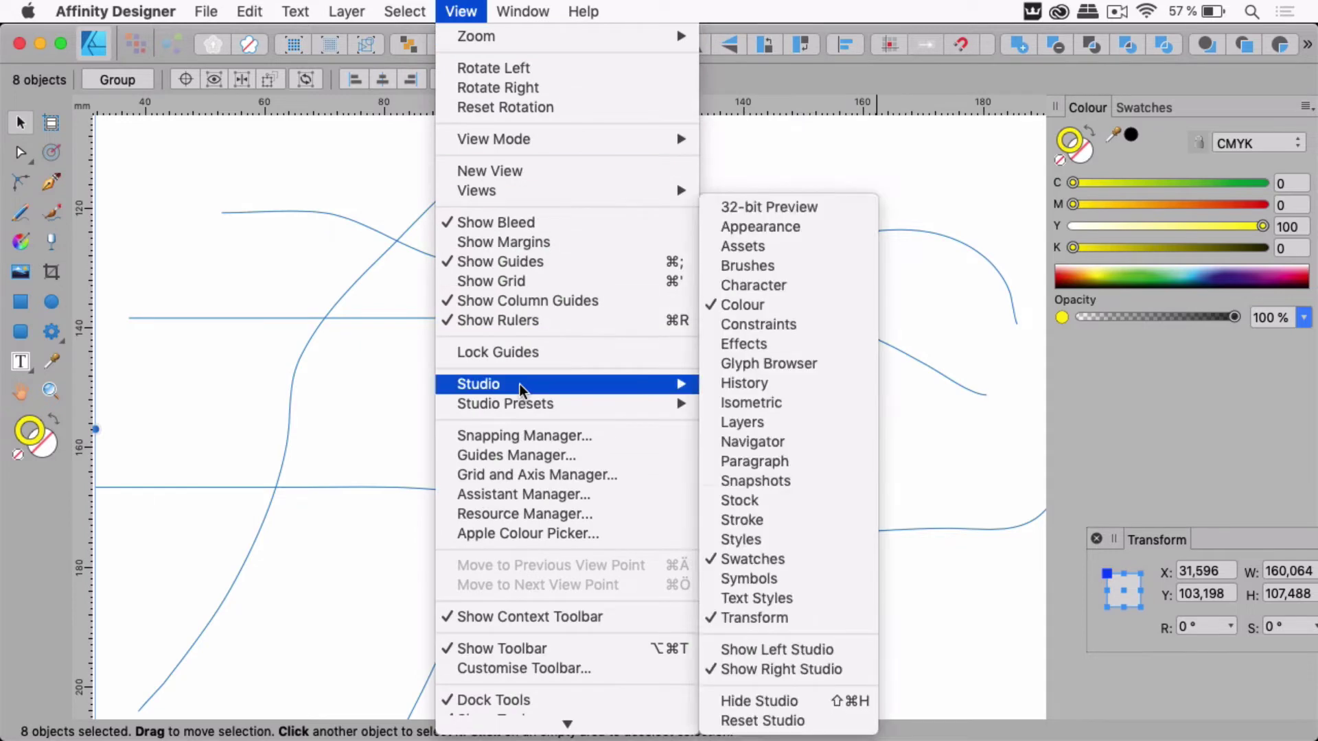
click(783, 516)
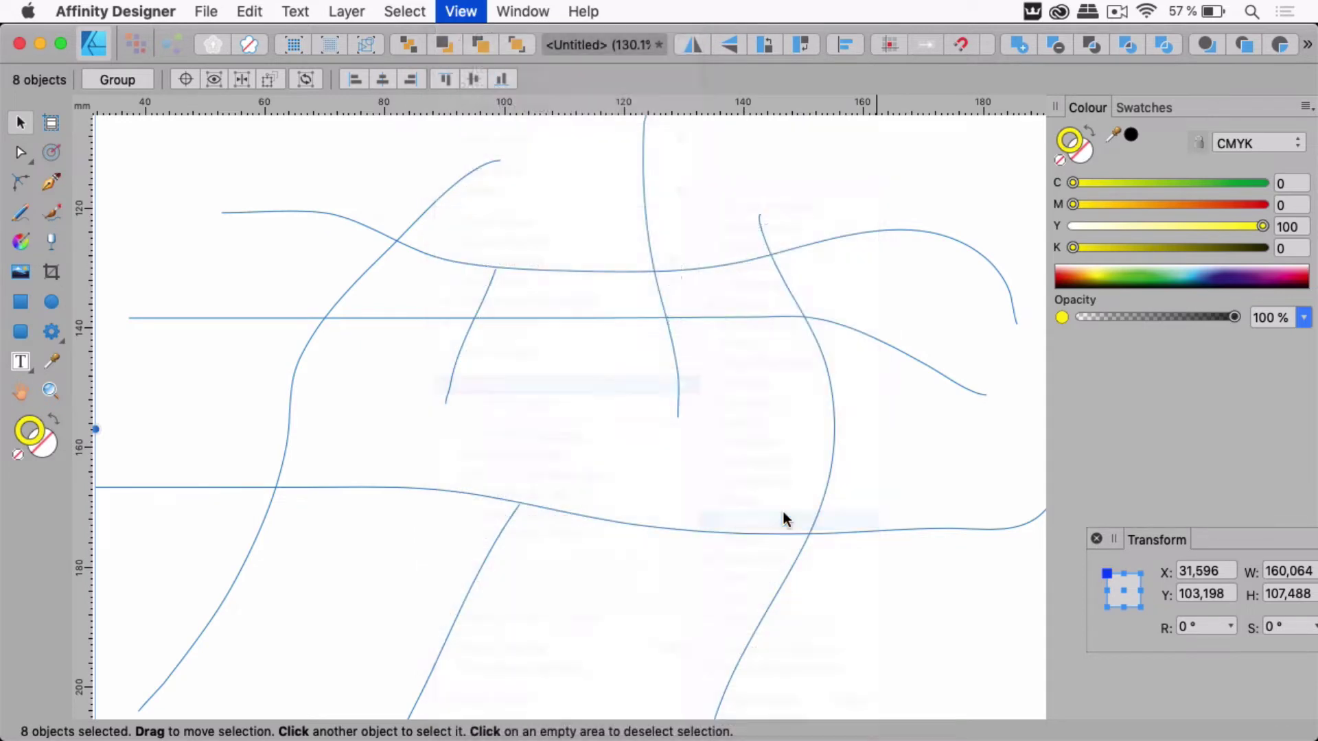
drag(593, 141, 648, 140)
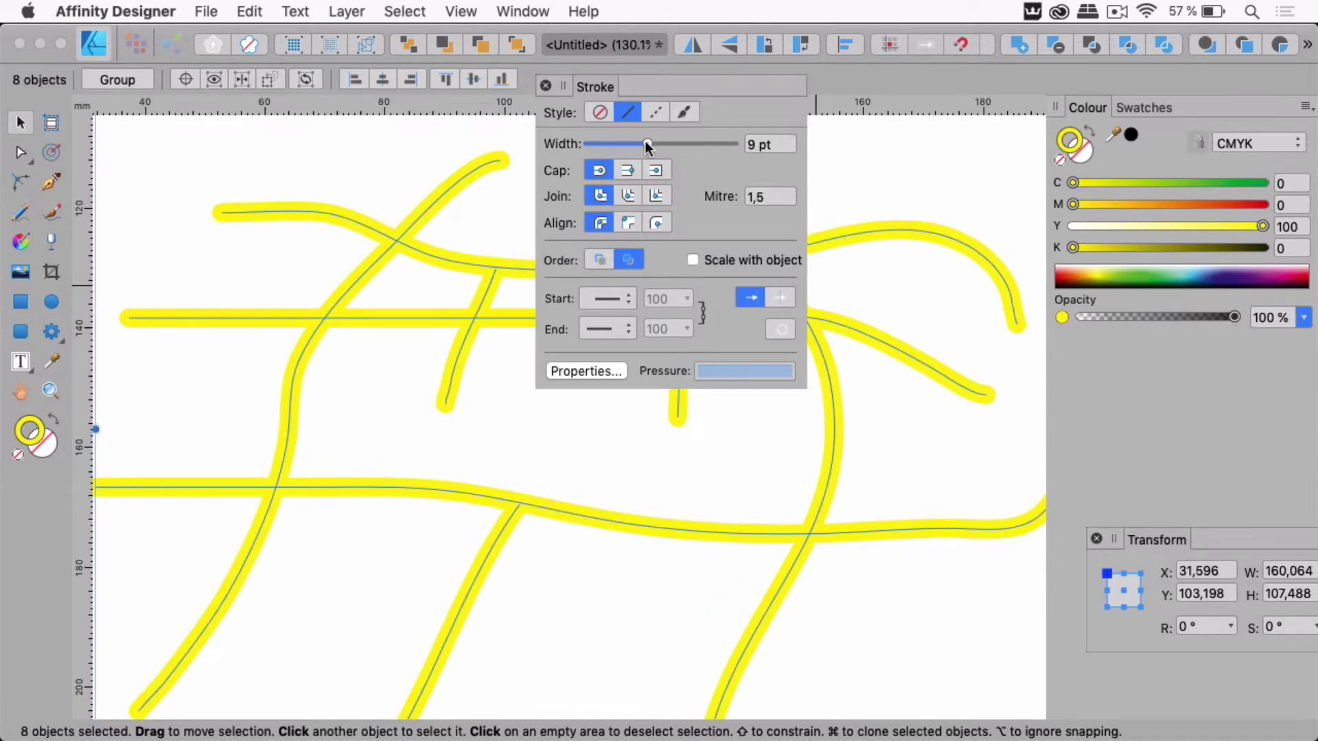
click(545, 85)
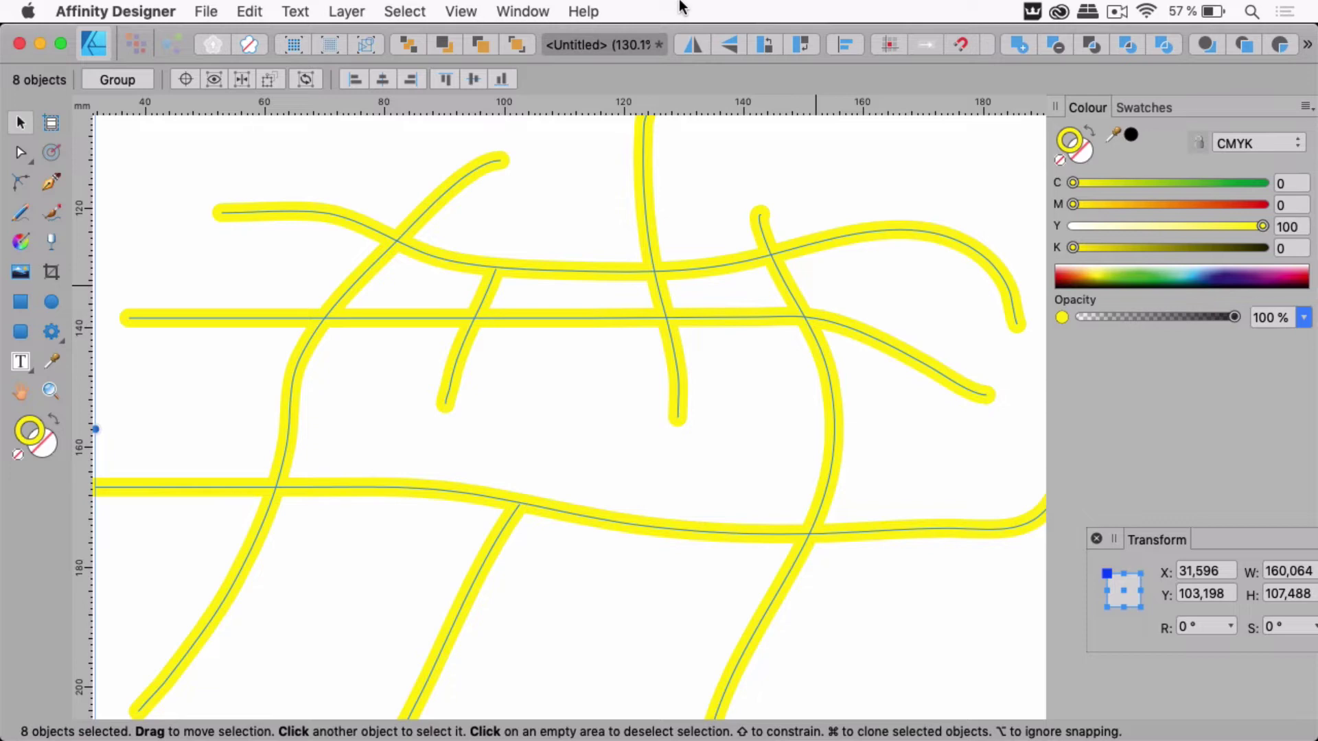
- Show the Appearance panel for the selected curves and move it aside
click(464, 11)
mouse_move(505, 388)
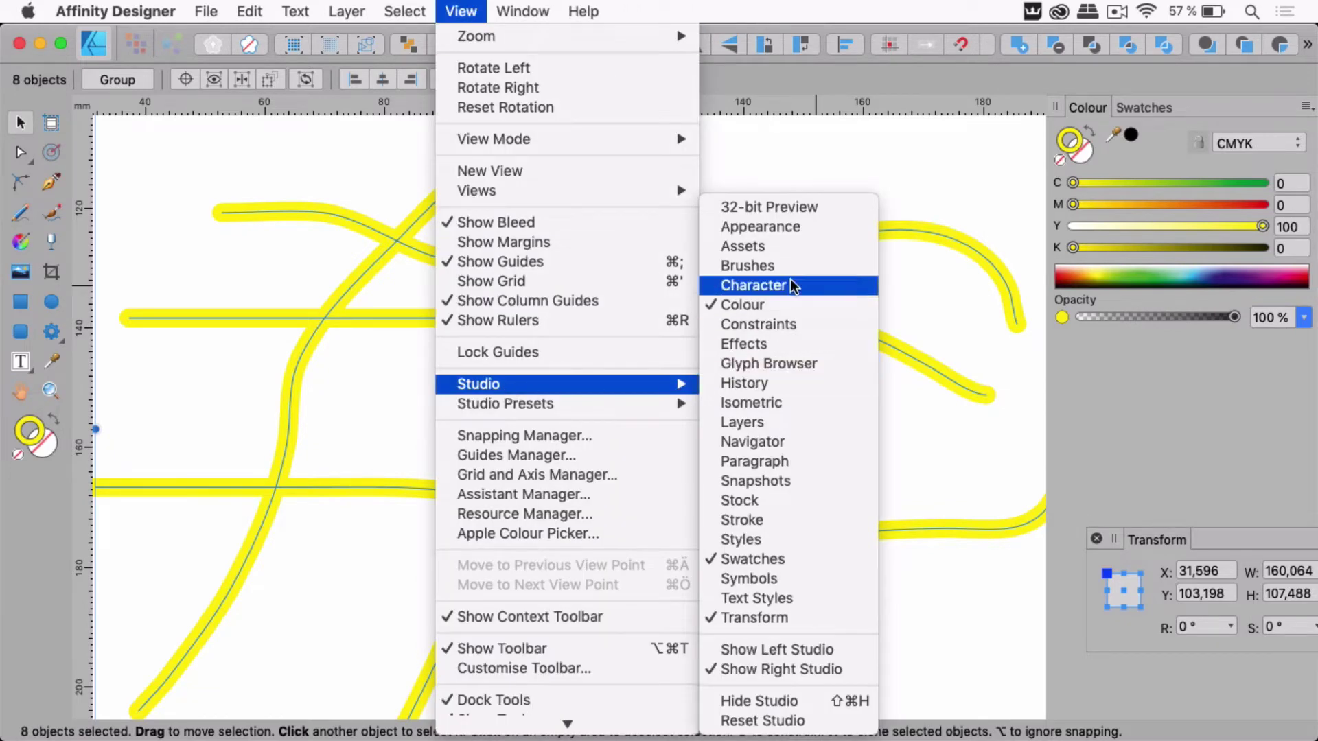
click(800, 227)
drag(429, 620, 871, 417)
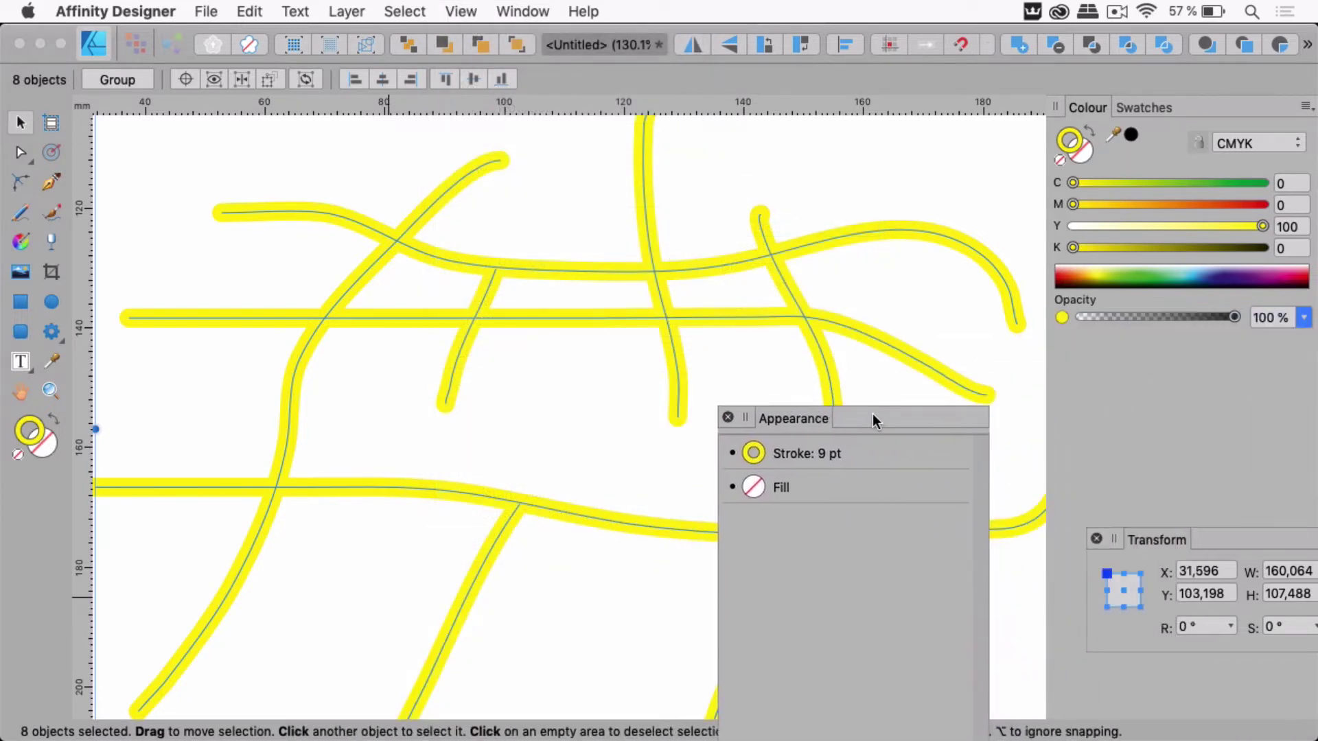
- Place the Layers panel on the left and move the Appearance panel to the lower right, clear of the roads
click(531, 13)
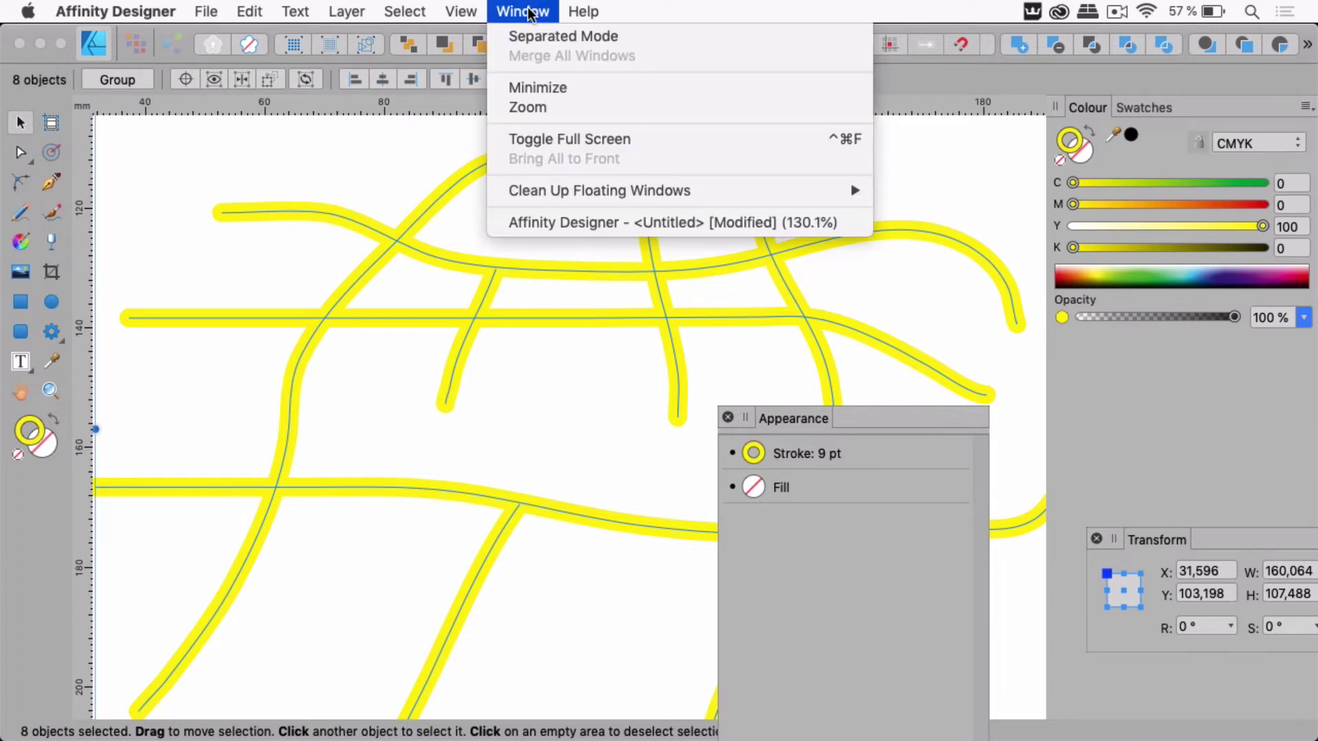
mouse_move(466, 10)
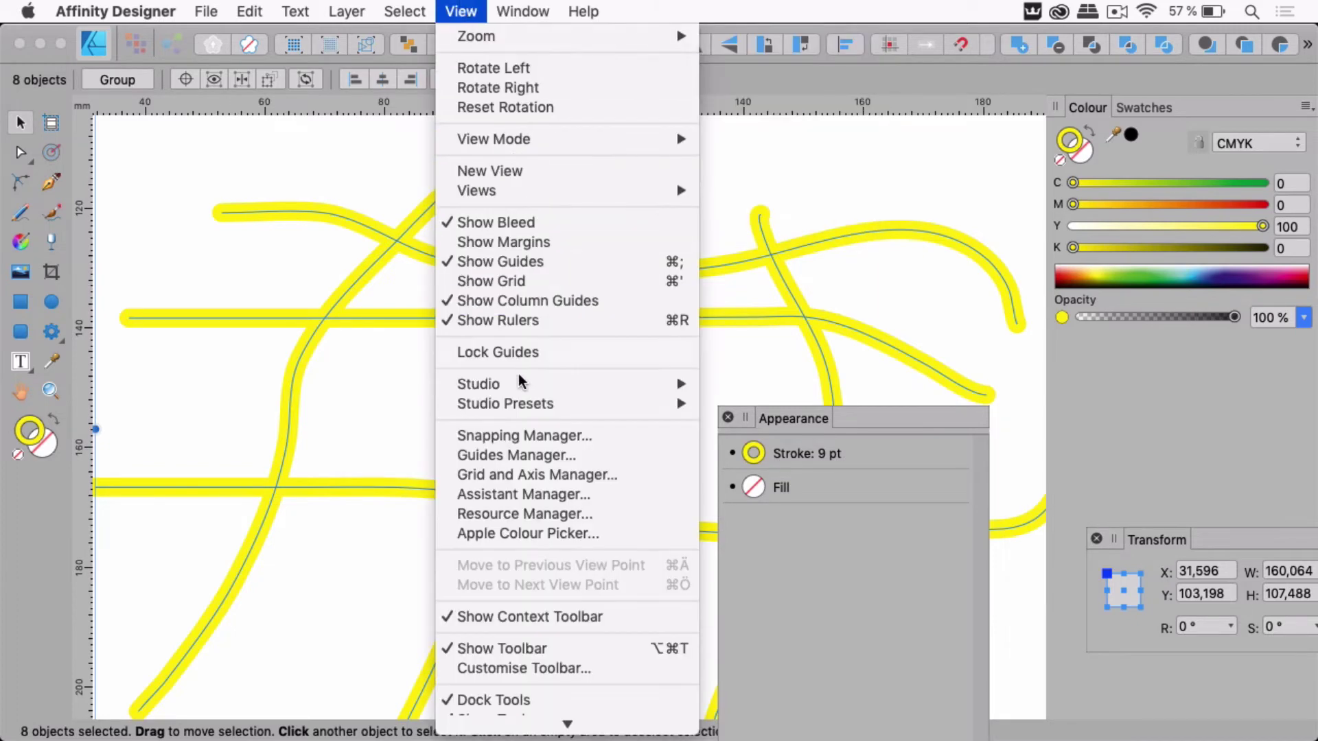
mouse_move(523, 383)
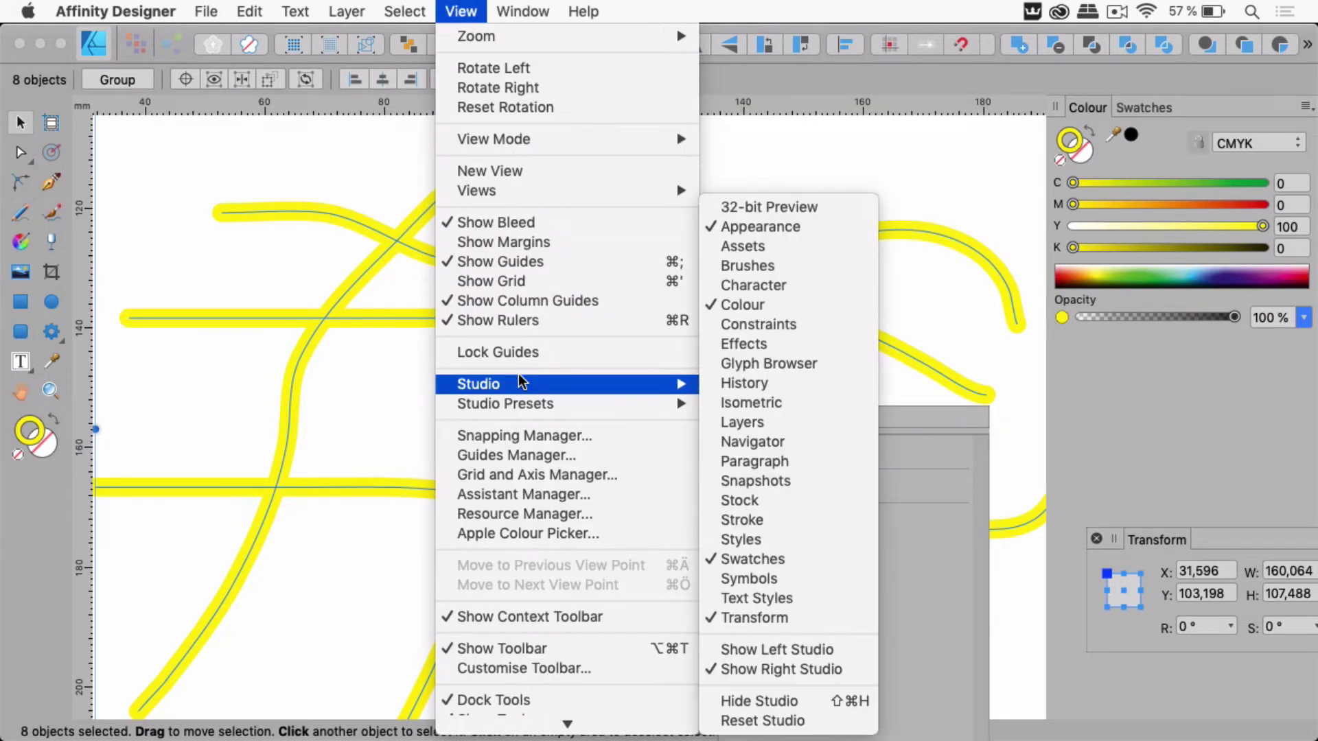
click(769, 422)
drag(816, 203, 255, 345)
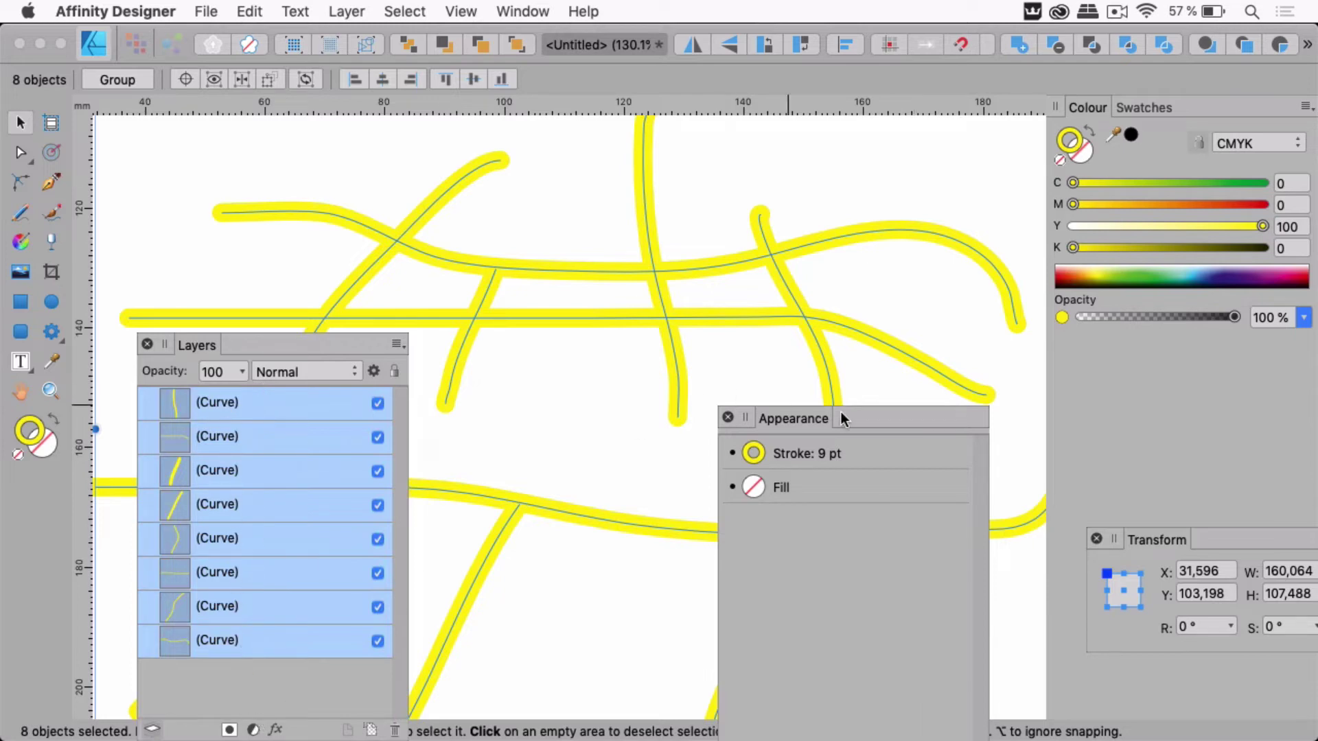
mouse_move(878, 417)
mouse_down()
mouse_move(805, 315)
mouse_move(771, 224)
mouse_up()
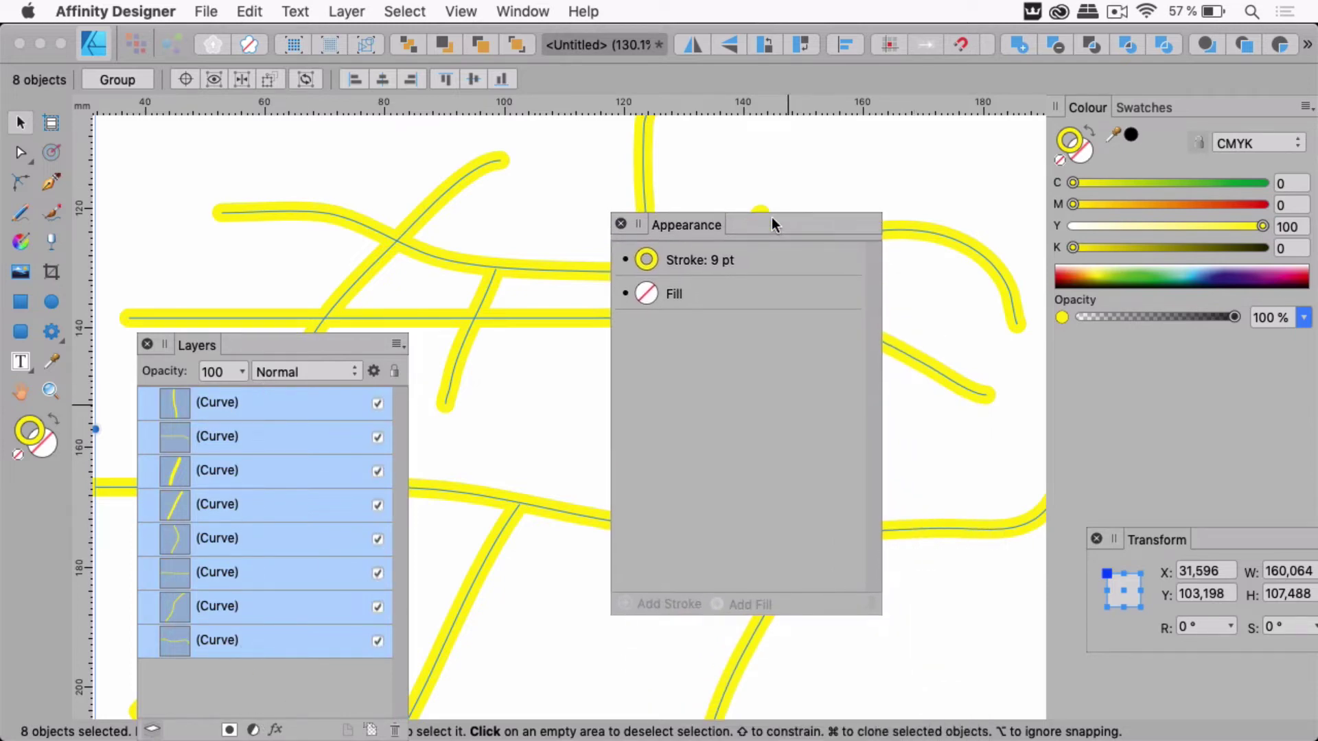
drag(771, 220, 925, 488)
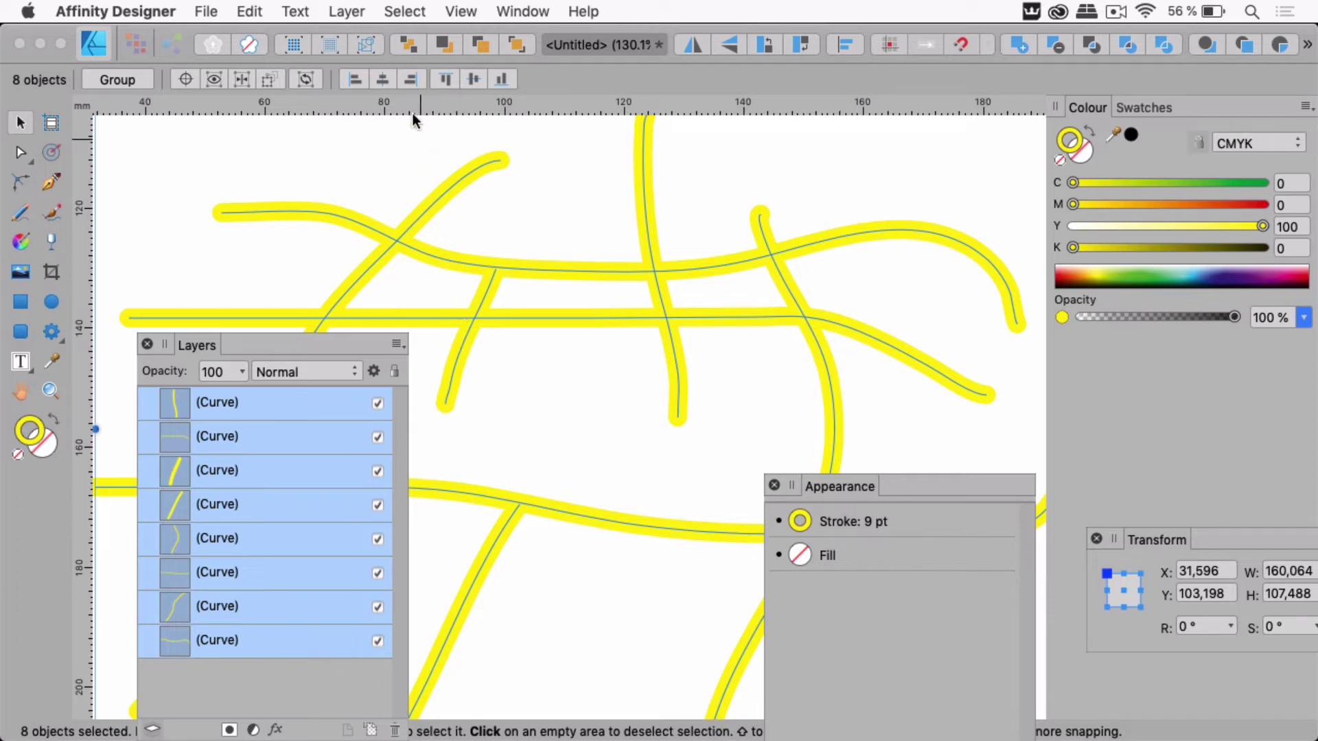
- Merge the eight curves into one object with Layer > Geometry > Merge Curves
click(355, 15)
mouse_move(369, 197)
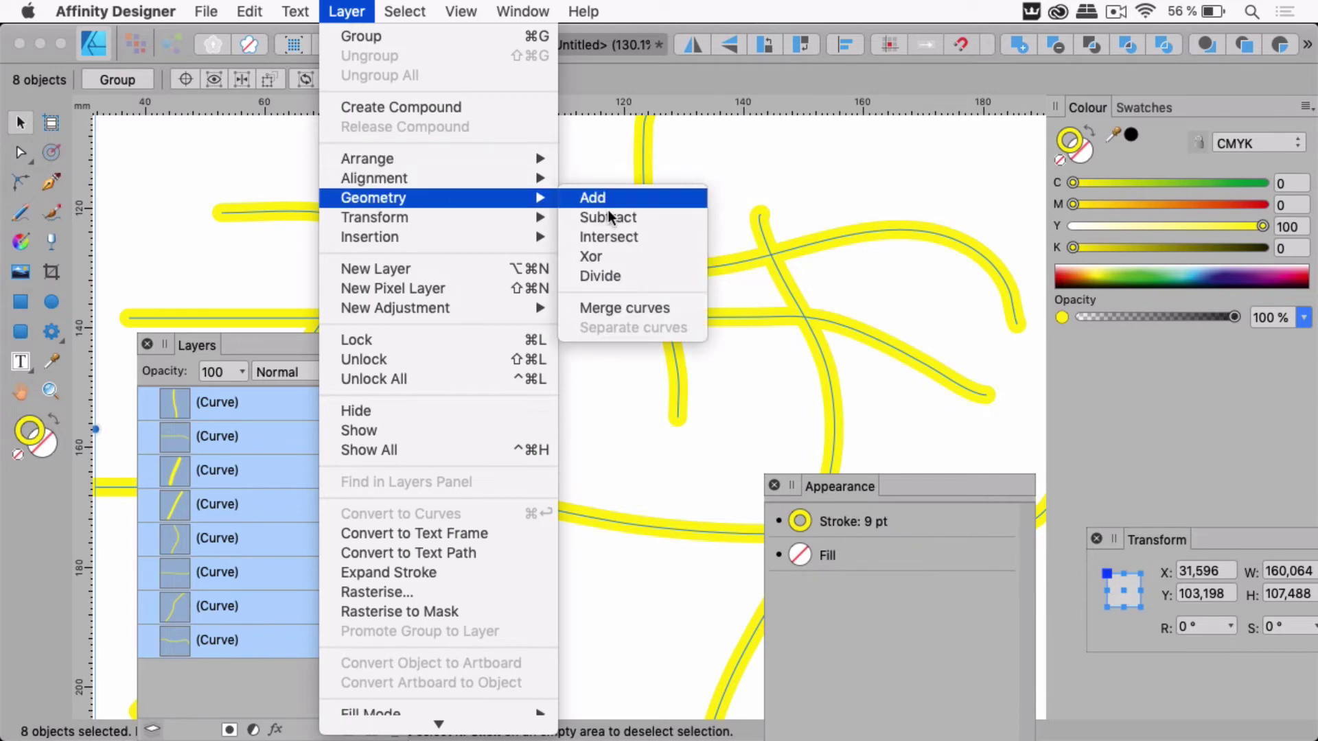
click(645, 308)
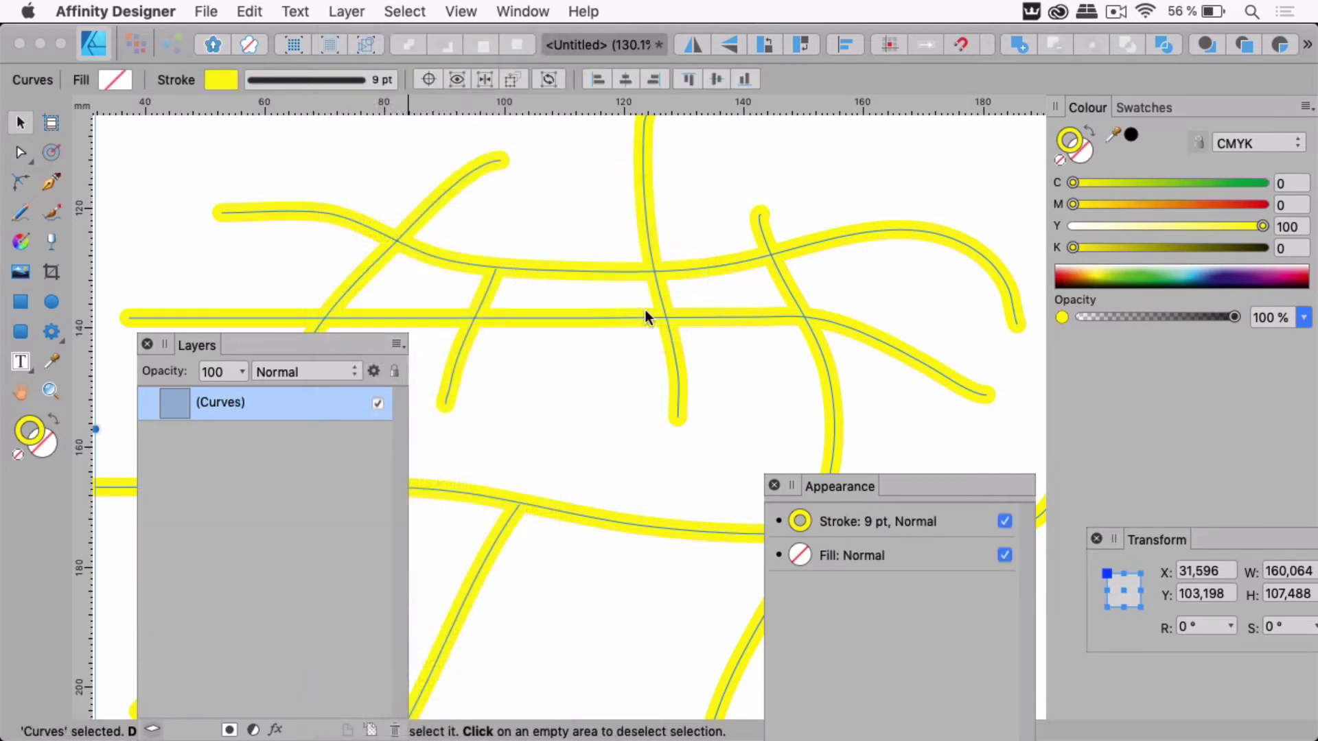
- Close the Layers panel and move the Appearance panel higher up
drag(359, 343, 660, 170)
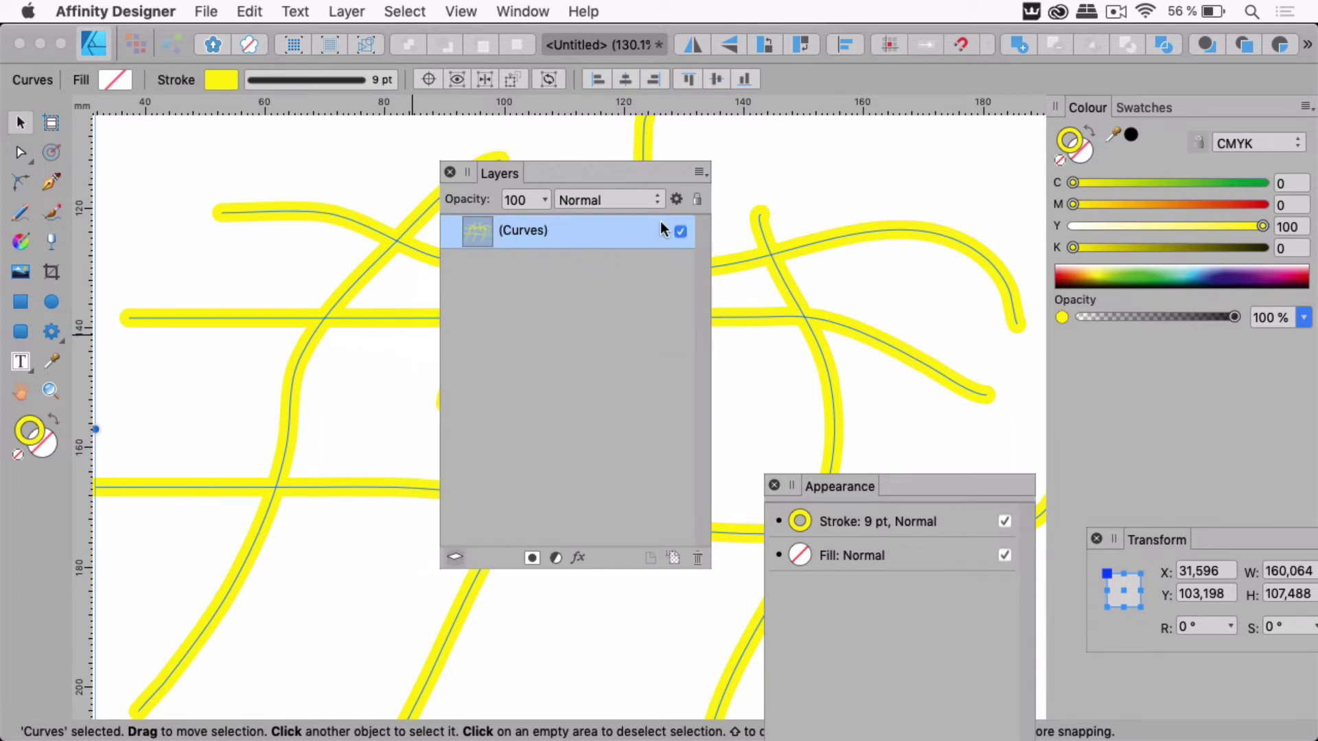
click(449, 173)
drag(940, 486, 887, 337)
drag(863, 162, 793, 160)
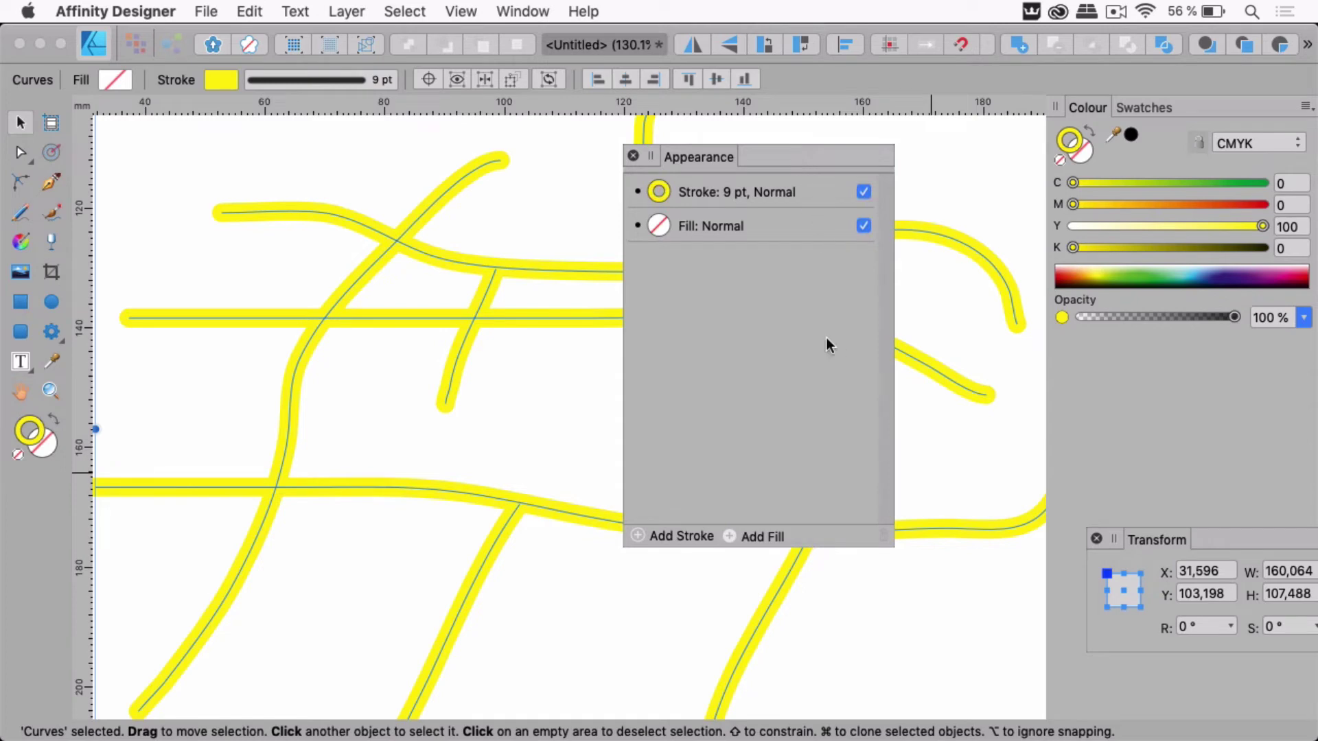
- Add a second stroke and move it below the 9 pt yellow stroke
click(636, 536)
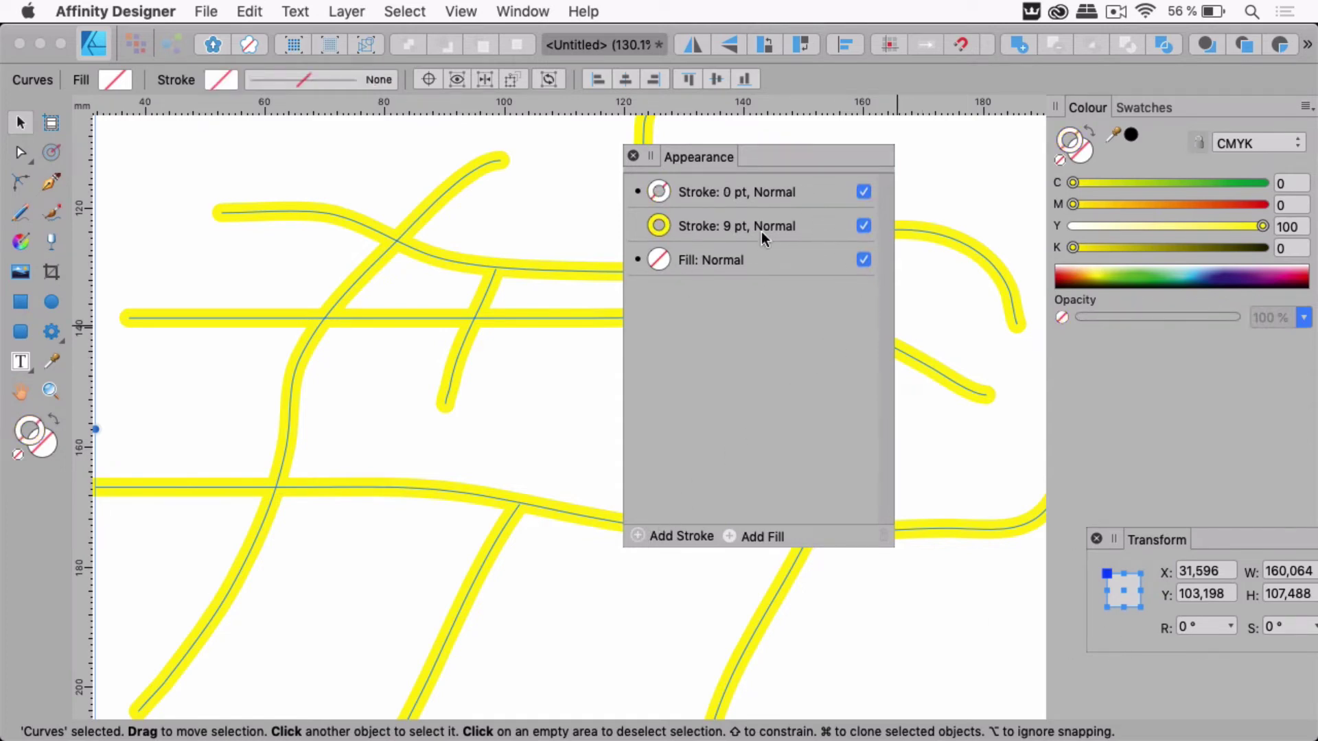
click(821, 188)
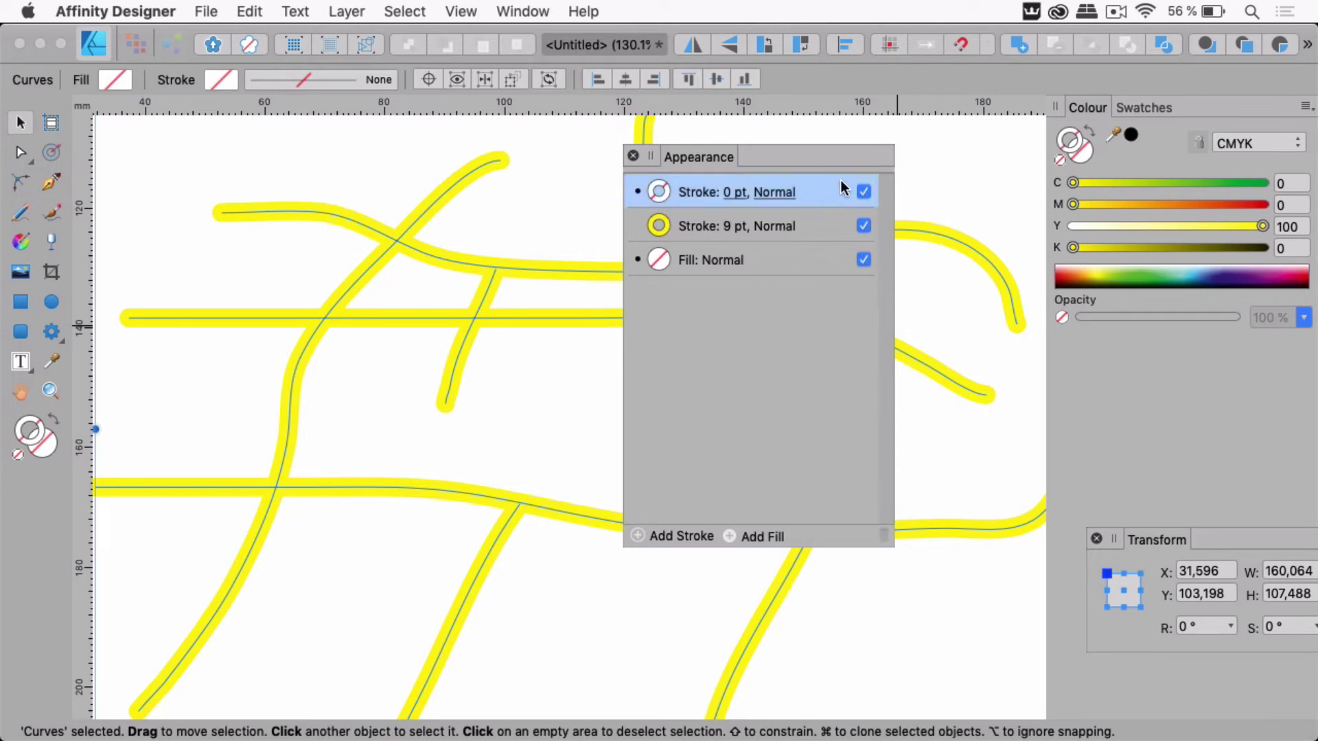
drag(822, 186, 805, 234)
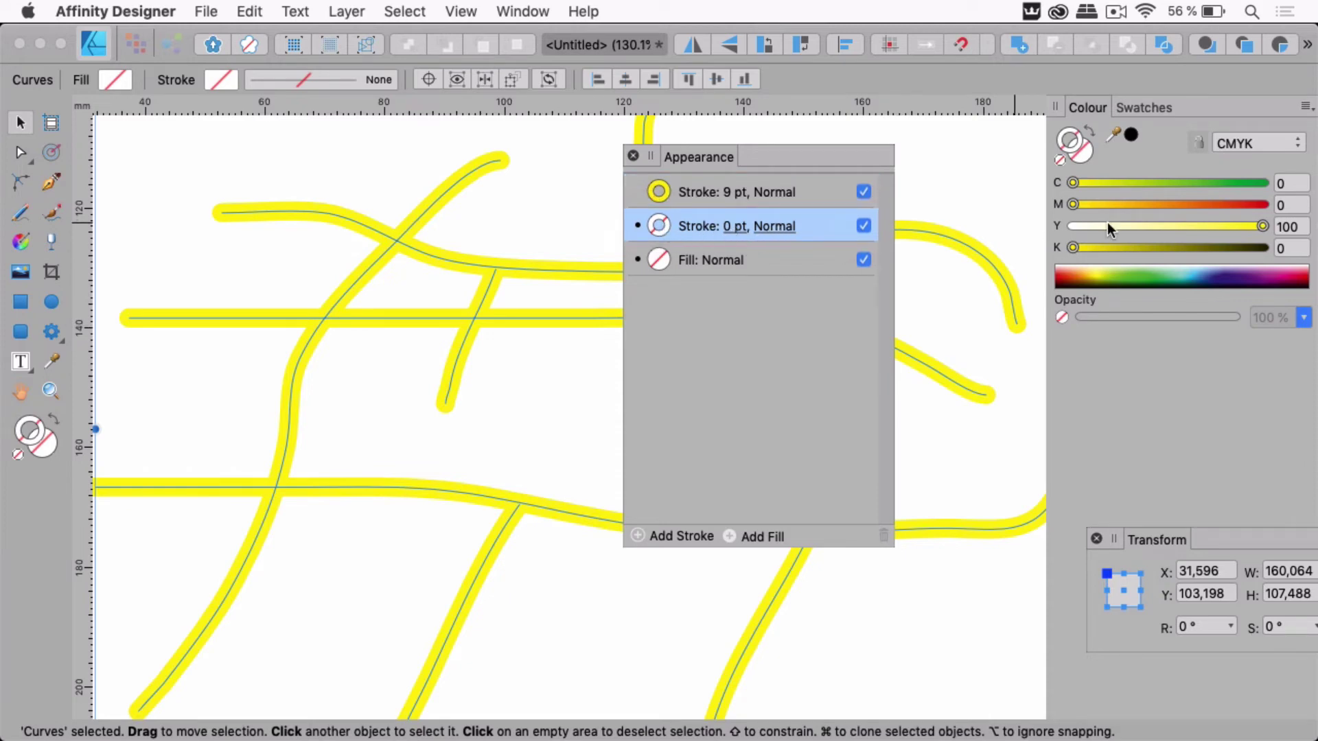
- Colour the new stroke black and widen it to 12 pt
click(1132, 138)
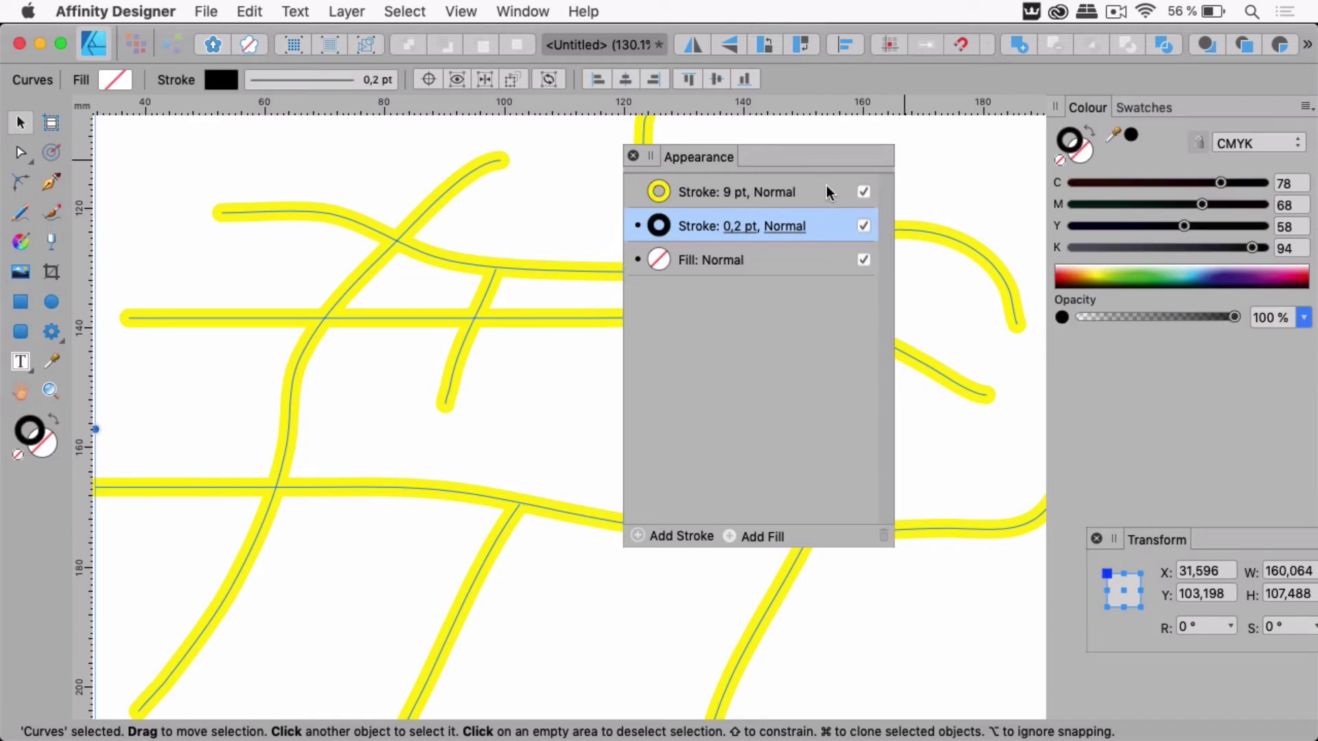
click(738, 228)
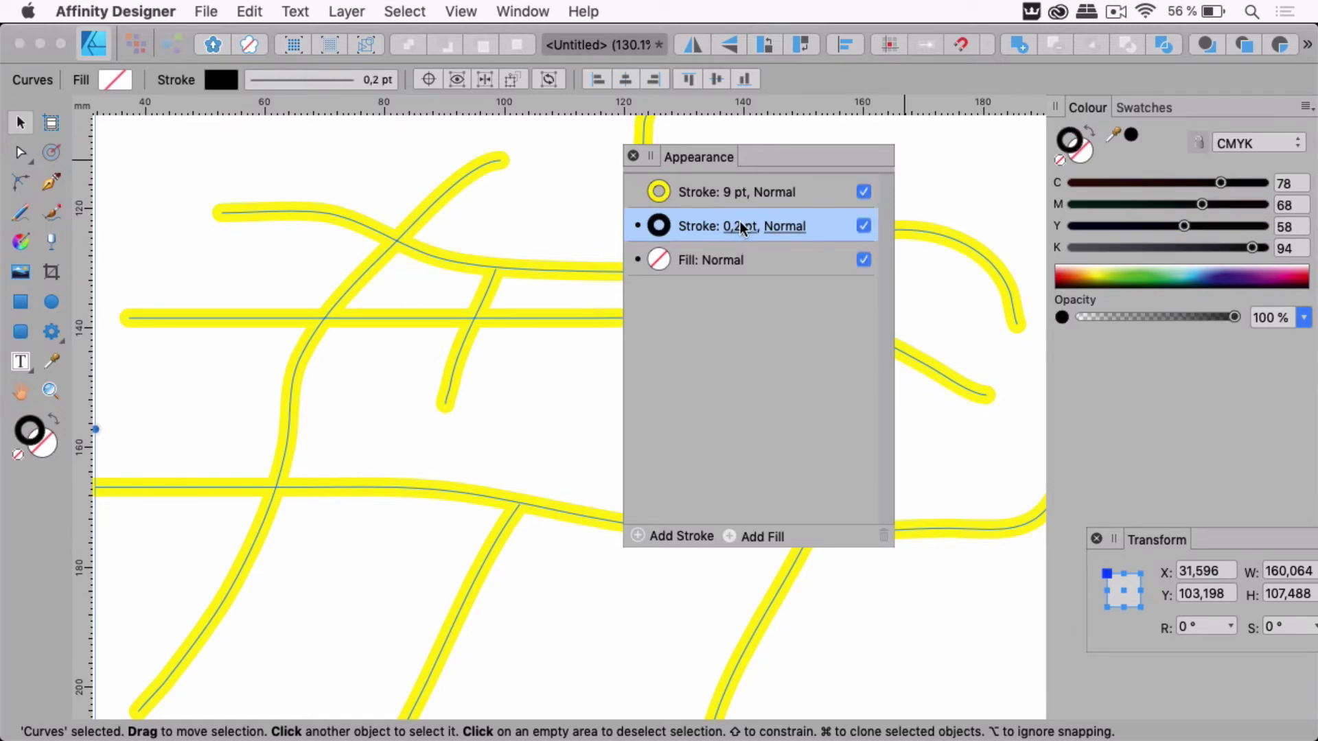
click(735, 225)
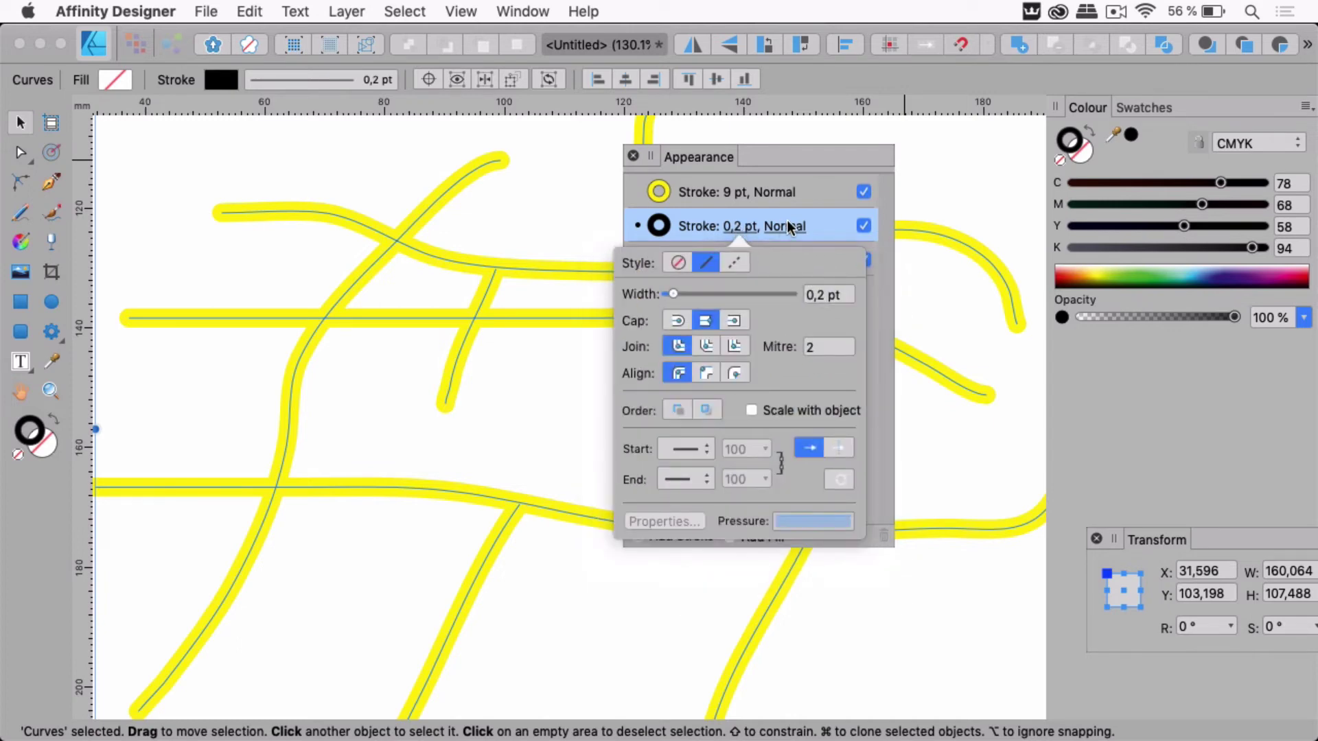
drag(674, 291, 723, 291)
drag(768, 168, 837, 468)
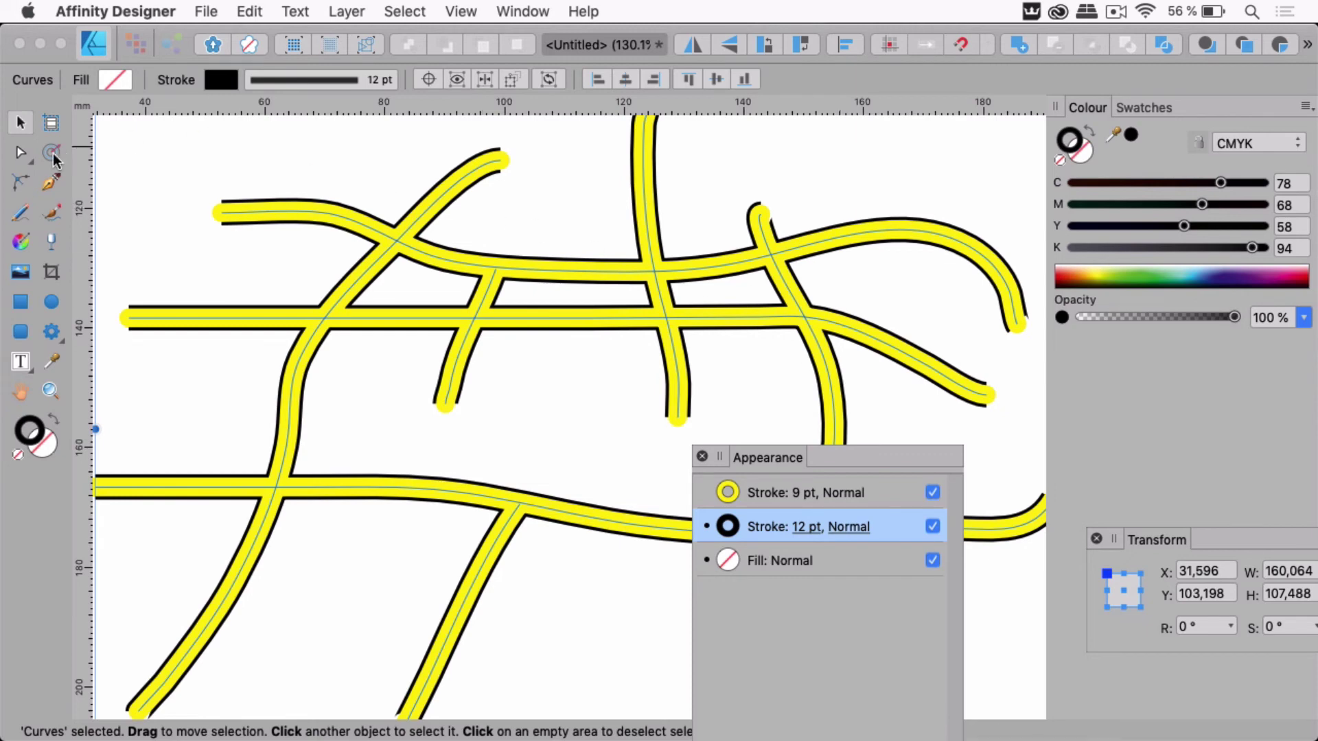
- With the Node tool, shift the vertical road's node right and bend the horizontal road down at its left end
click(22, 153)
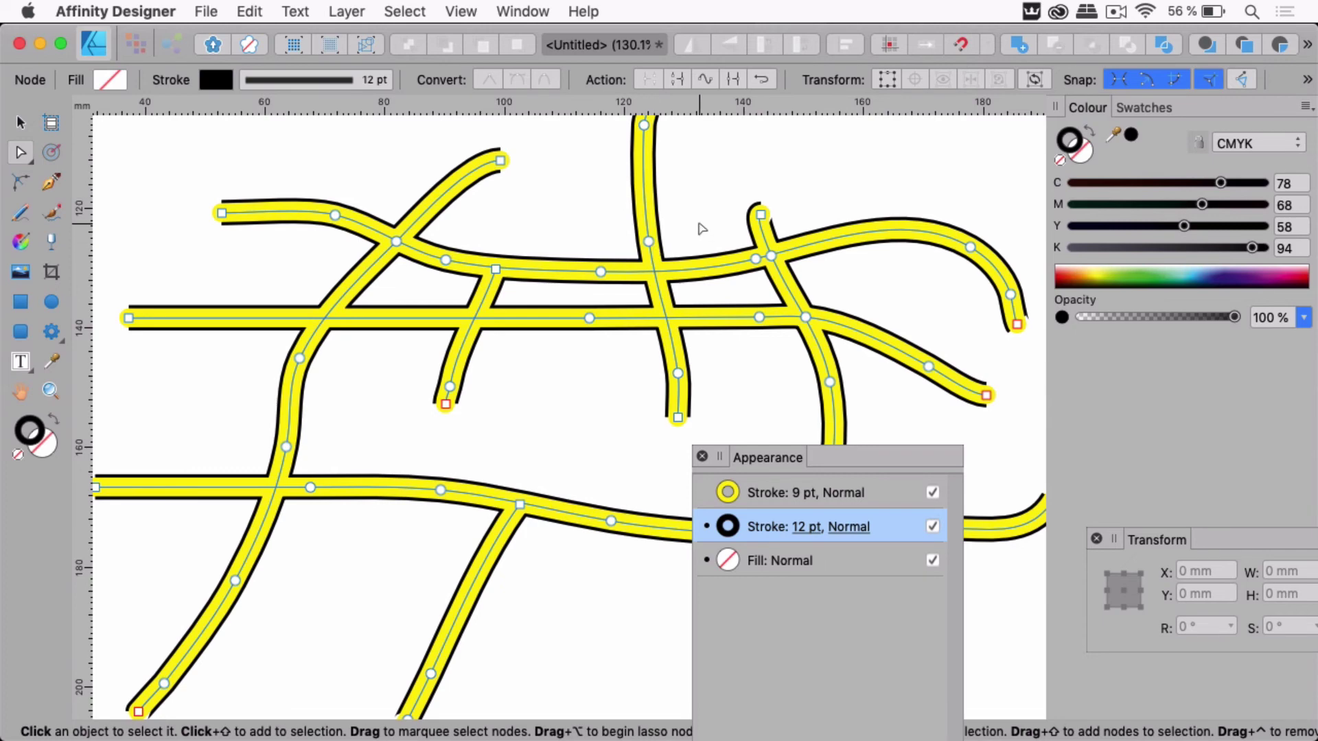
click(648, 242)
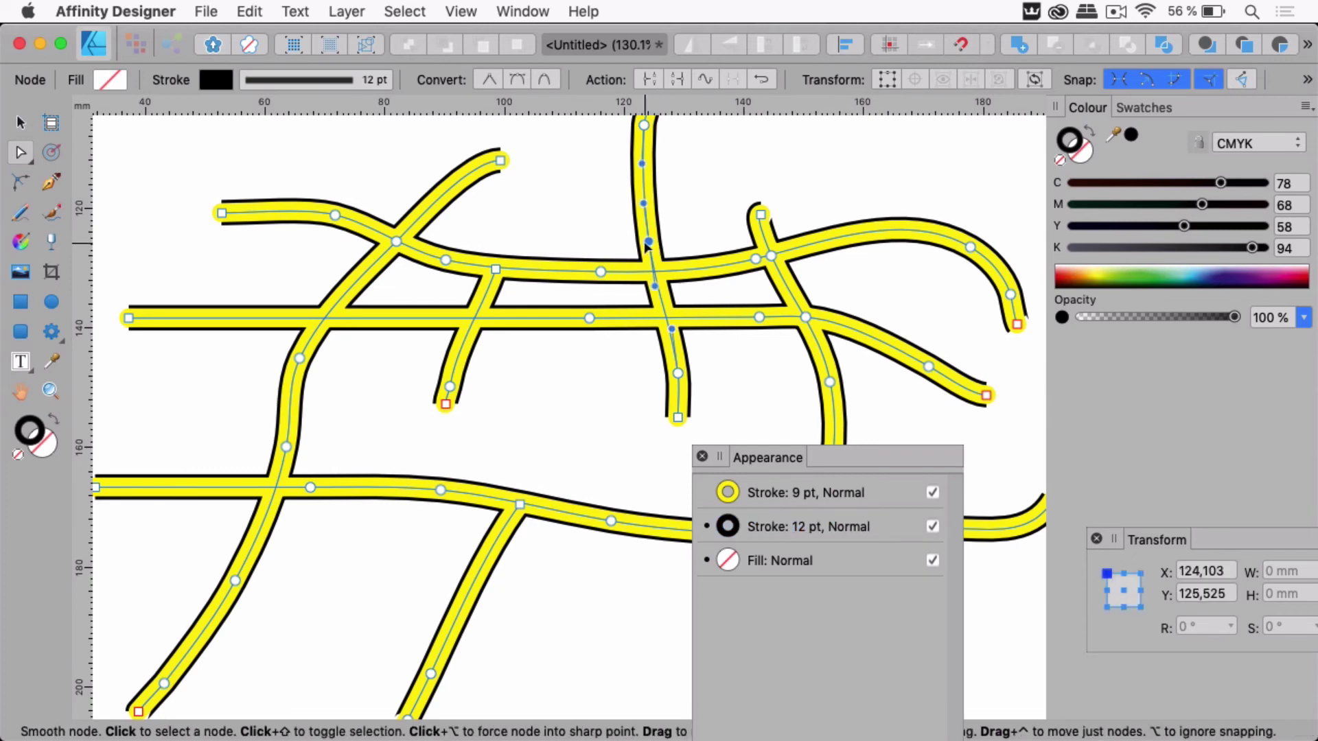
drag(649, 243, 687, 236)
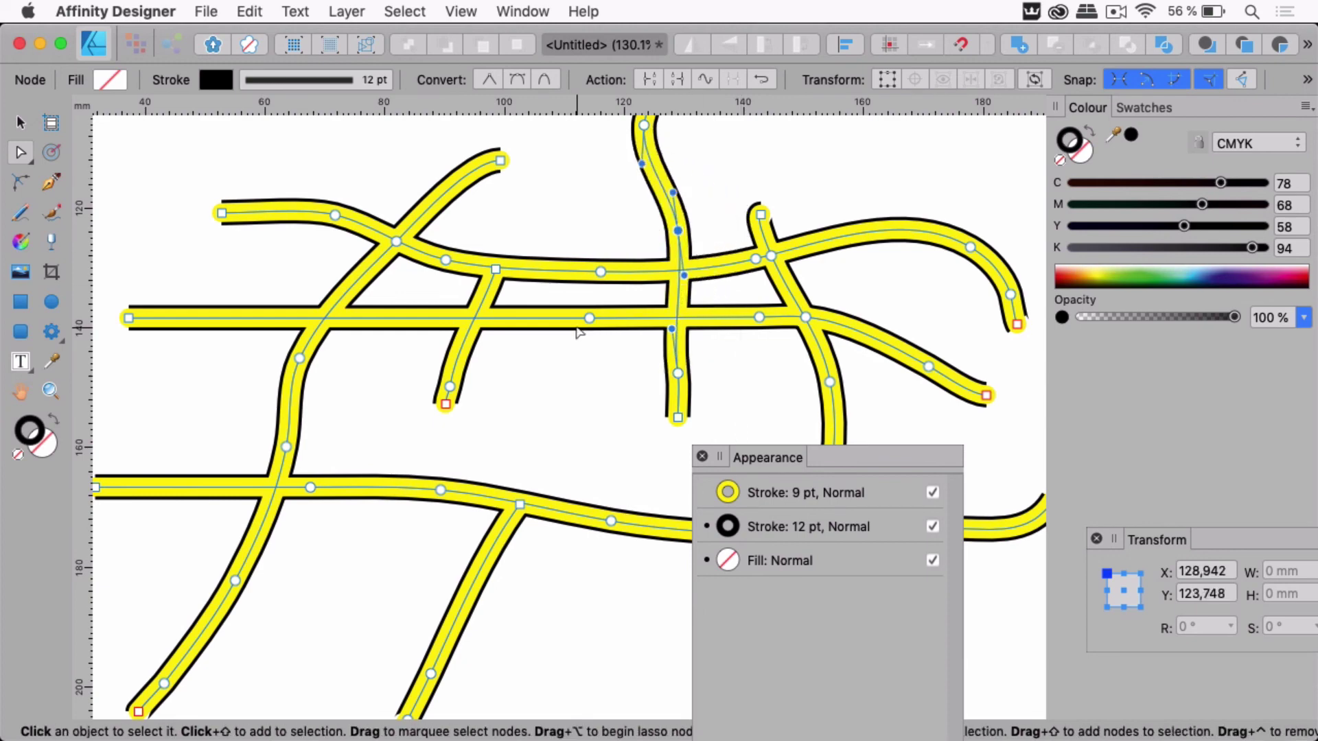
drag(590, 318, 547, 358)
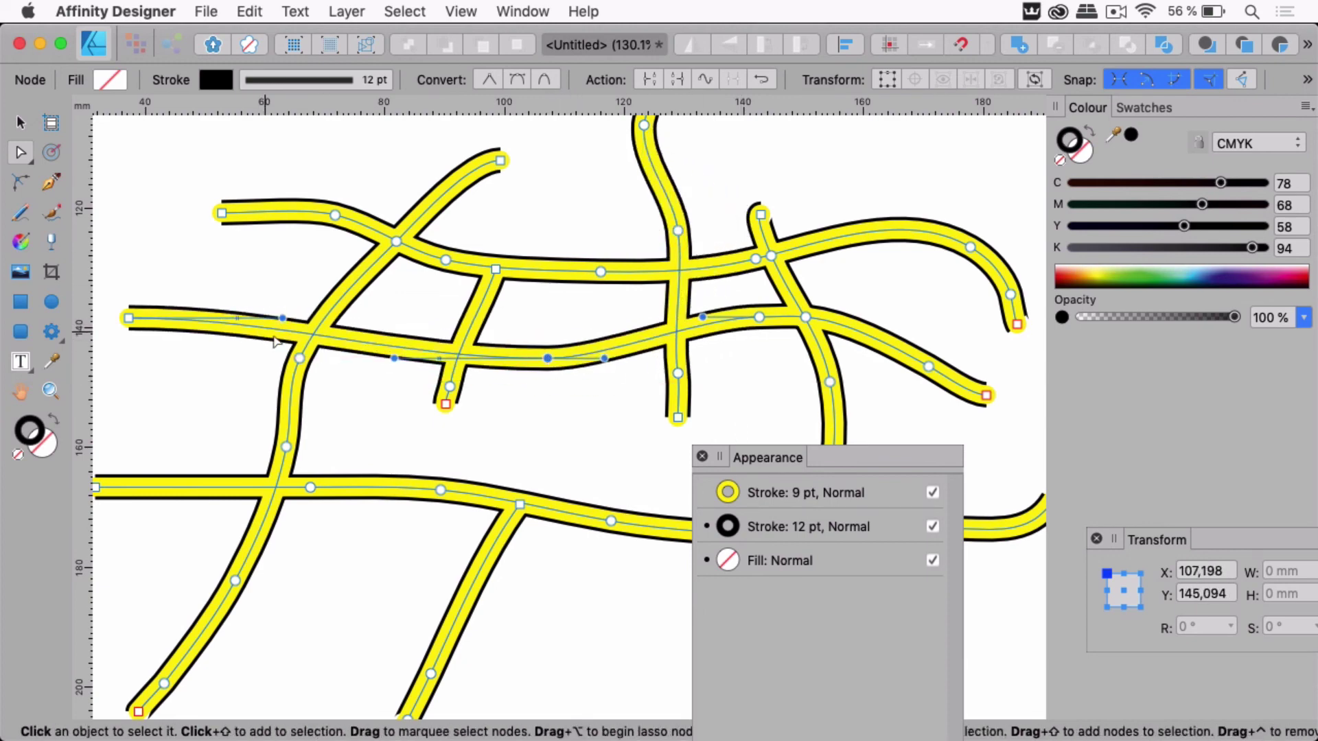
drag(283, 317, 164, 448)
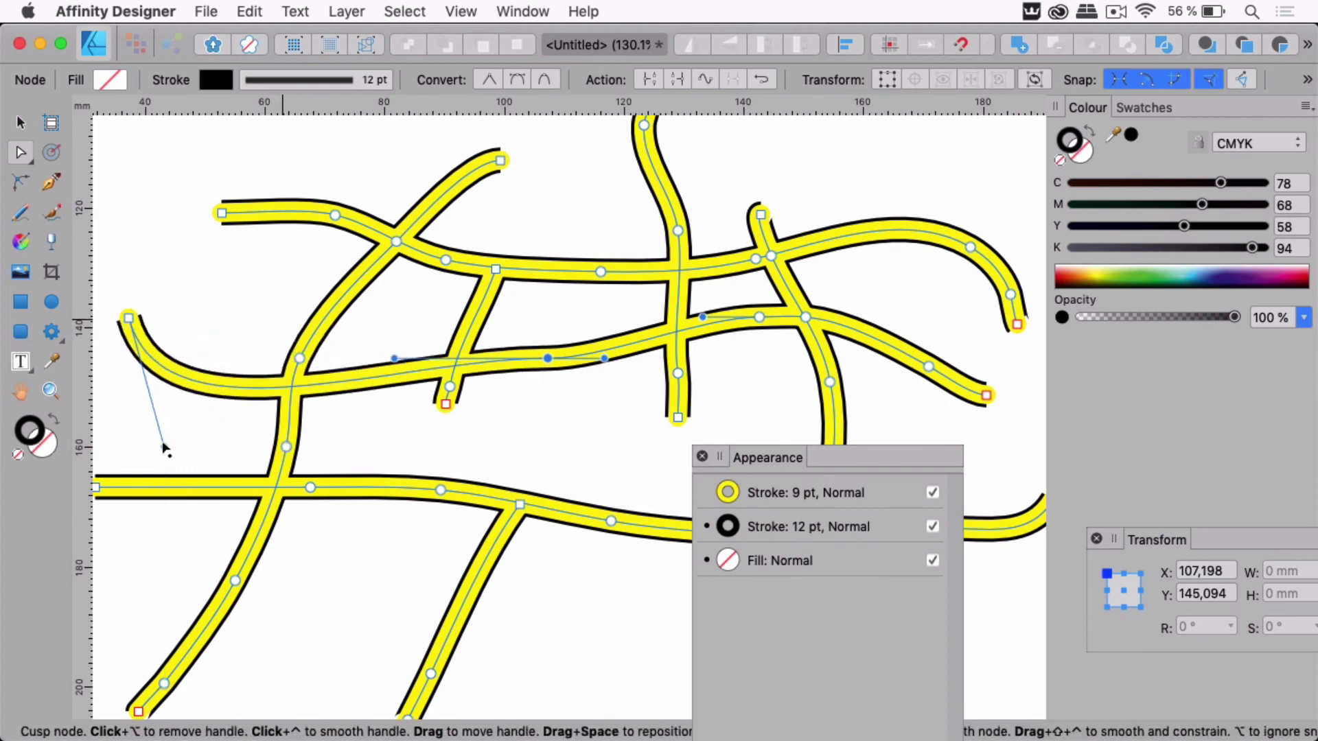